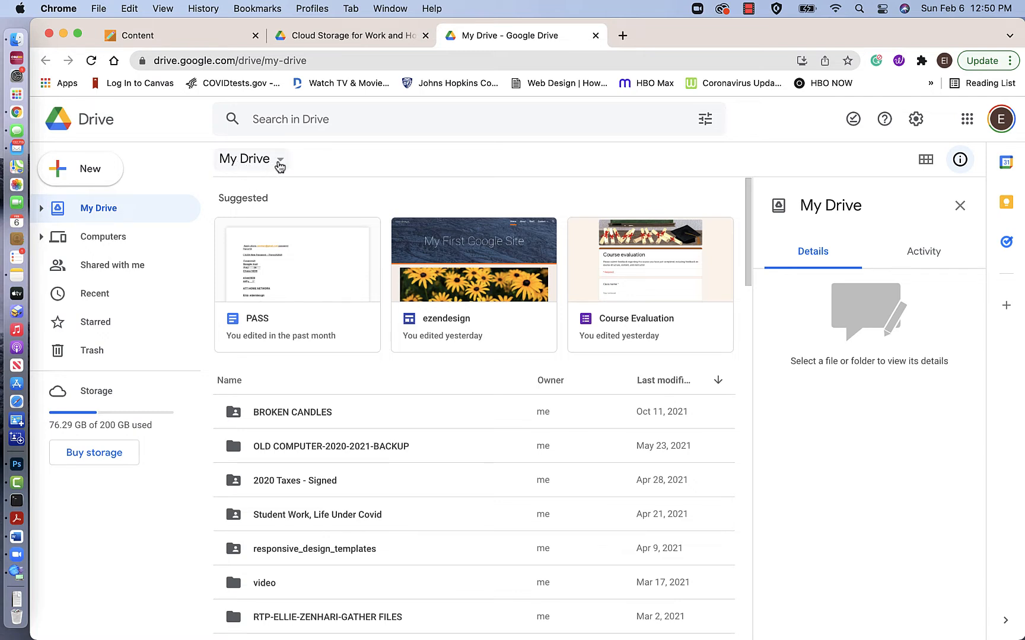
# Step: Create a new blank Google Form from My Drive
pyautogui.click(277, 160)
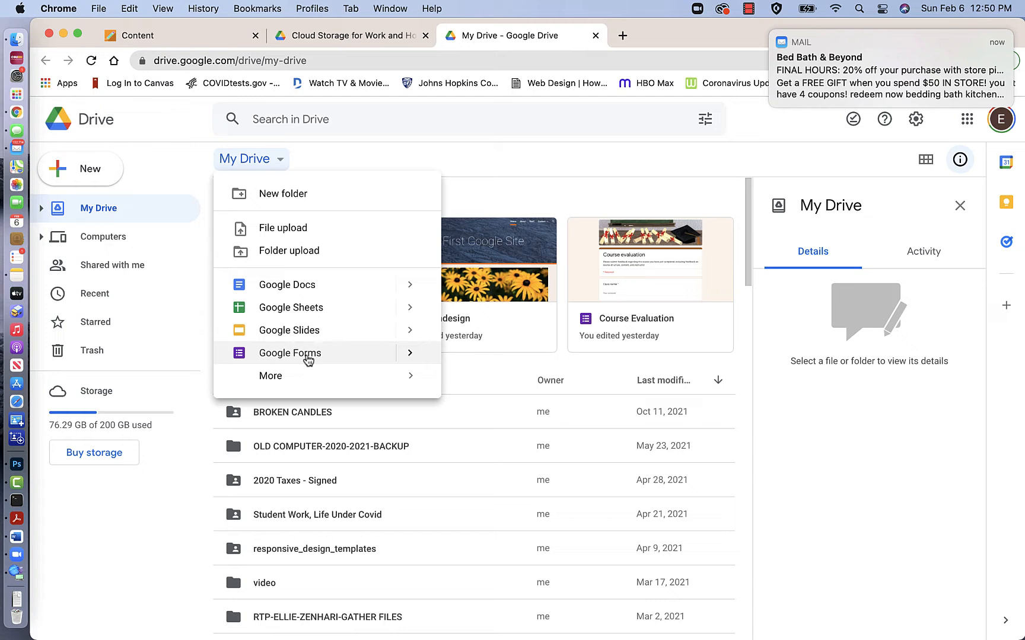
pyautogui.click(770, 32)
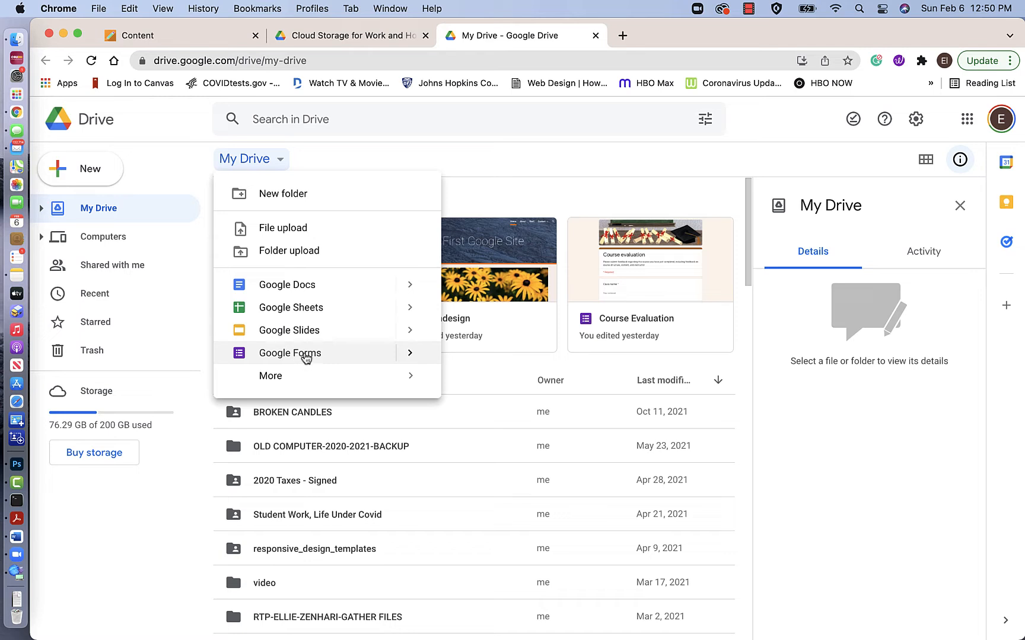
pyautogui.click(290, 353)
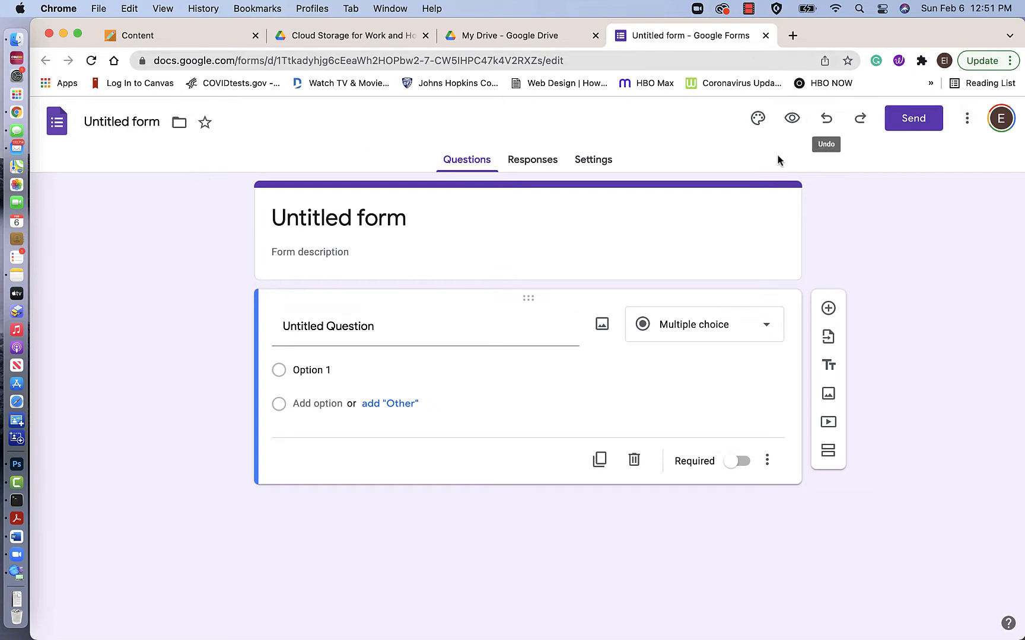
# Step: Change the untitled form's theme color from the default purple to blue and close the form
pyautogui.click(758, 122)
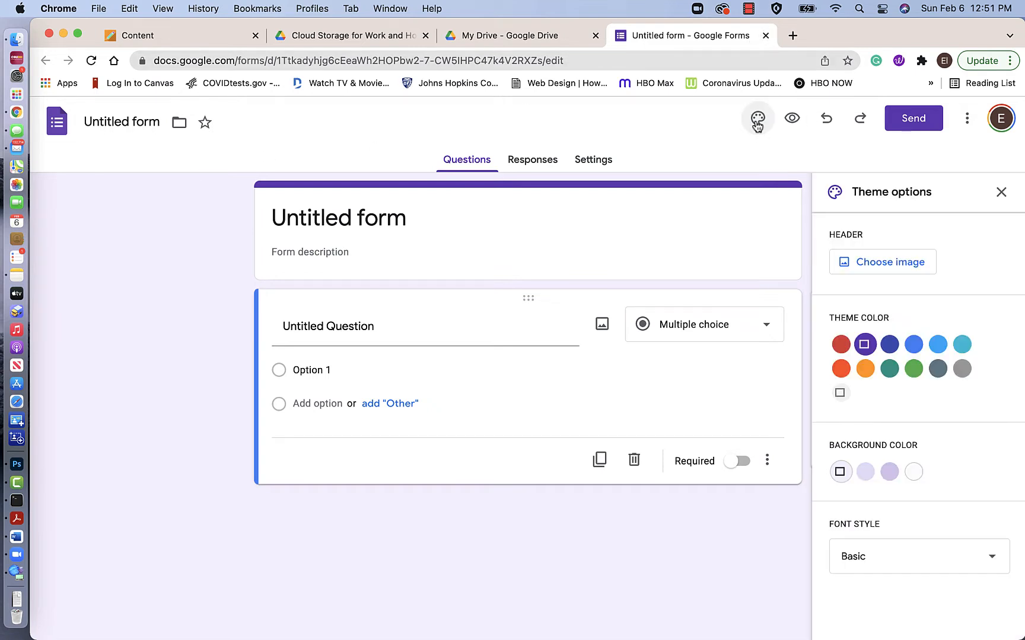
pyautogui.click(842, 354)
pyautogui.click(914, 344)
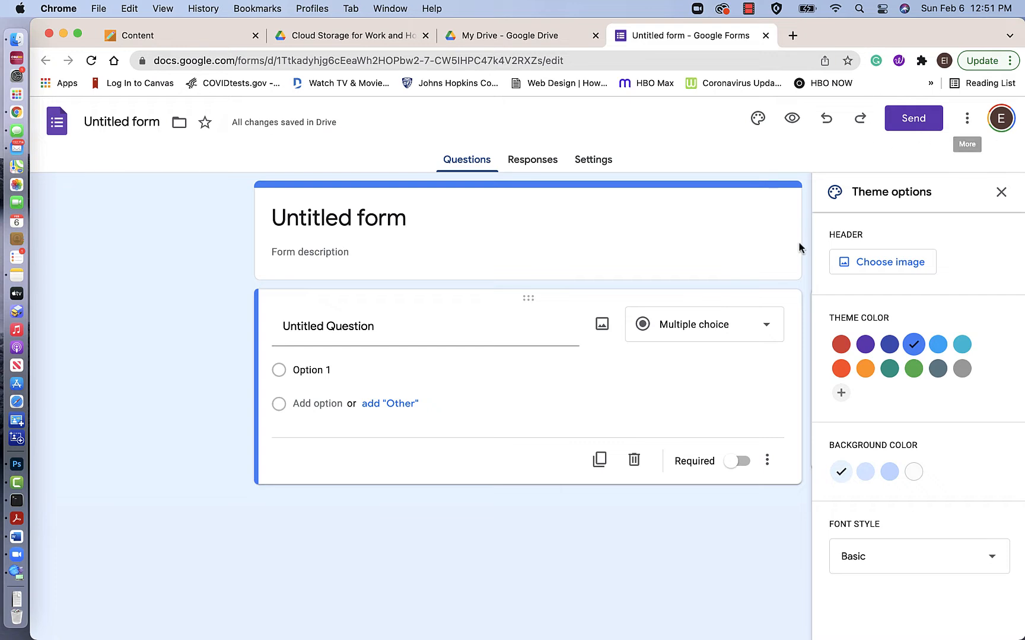
pyautogui.click(1003, 193)
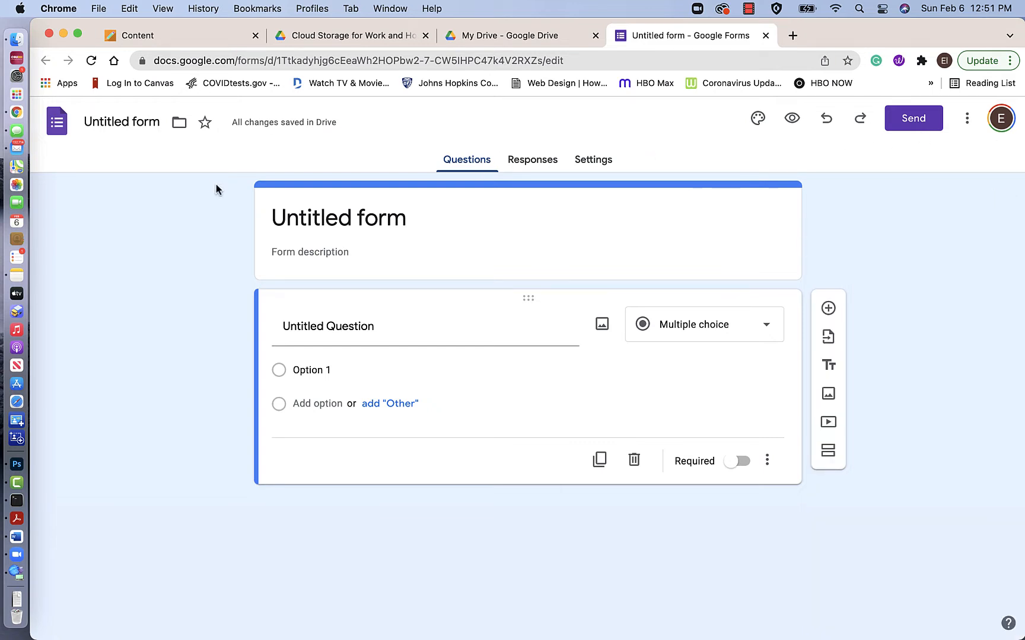
pyautogui.click(765, 36)
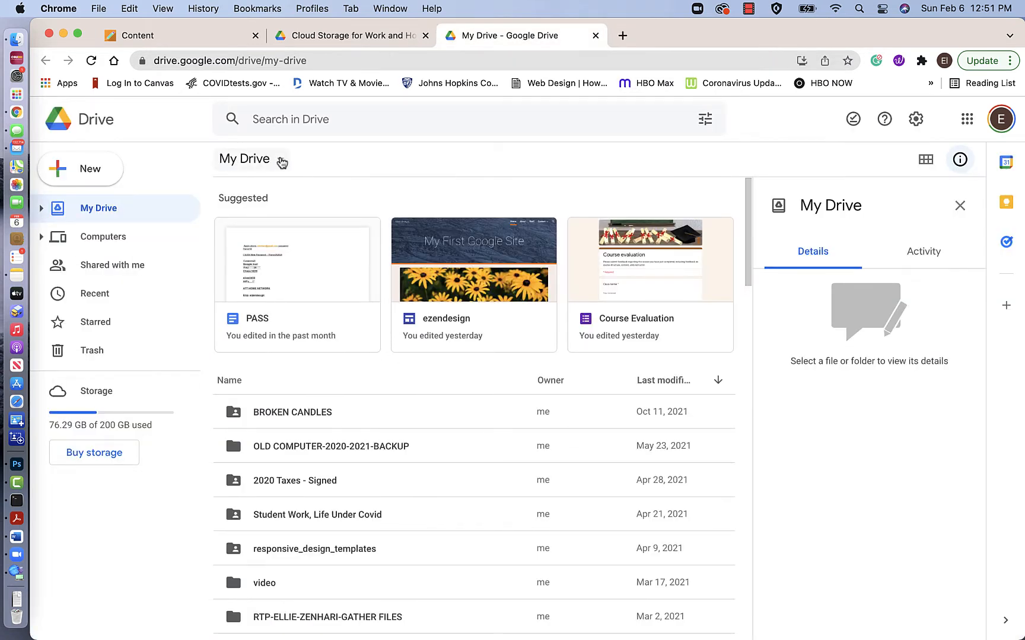
# Step: Open the Google Forms template gallery from My Drive to start a form from a template
pyautogui.click(282, 162)
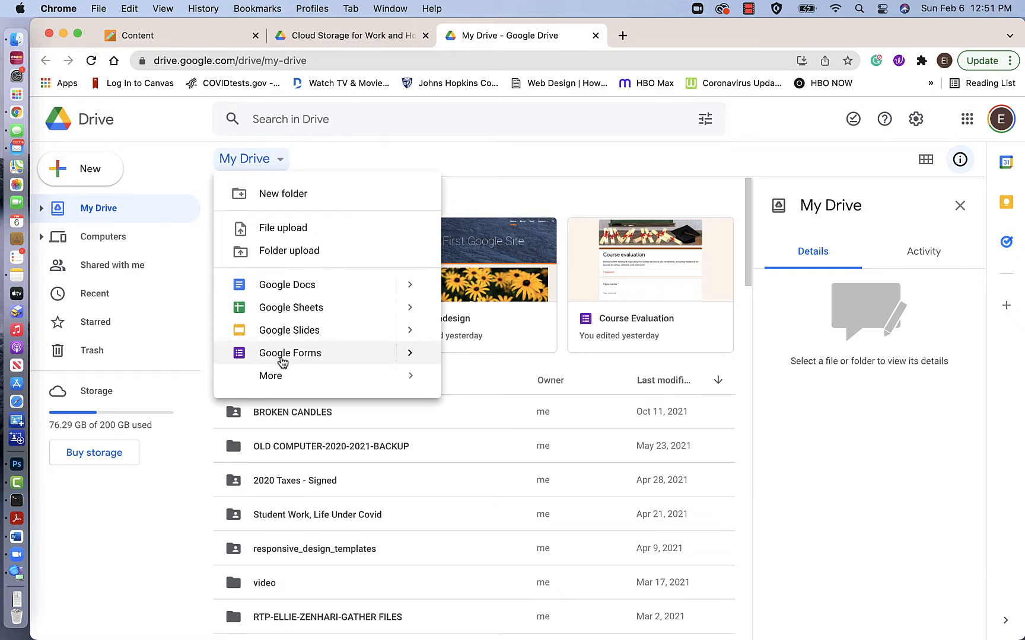
pyautogui.click(410, 356)
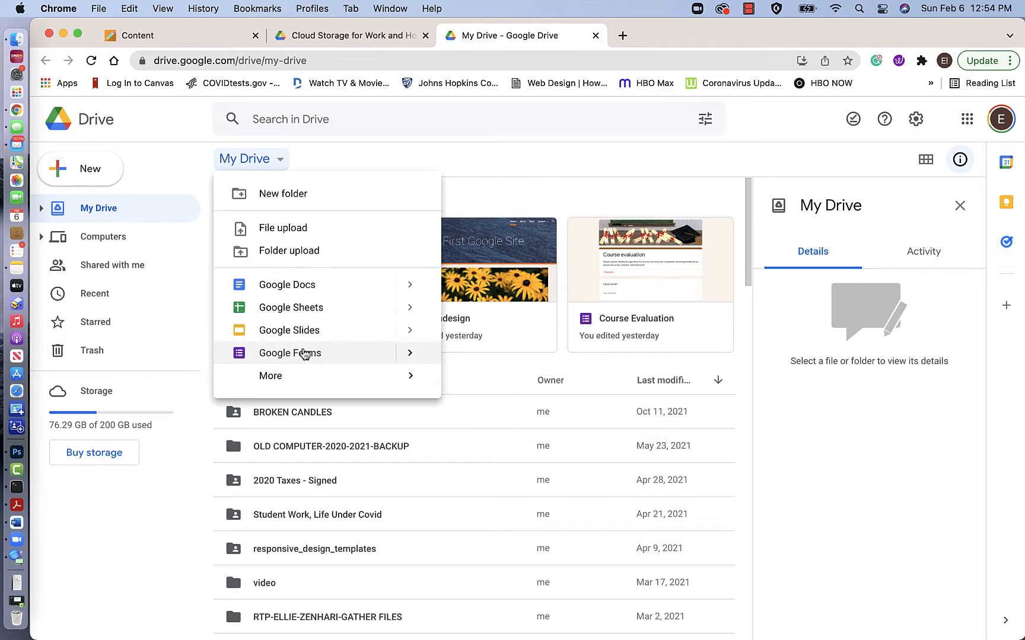
pyautogui.moveTo(413, 359)
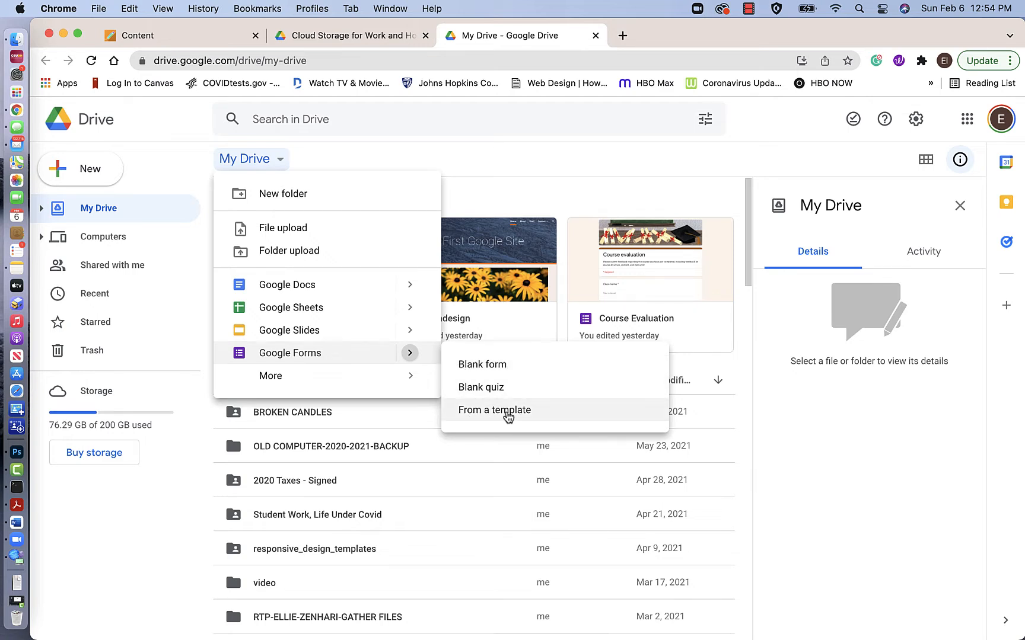
pyautogui.click(507, 411)
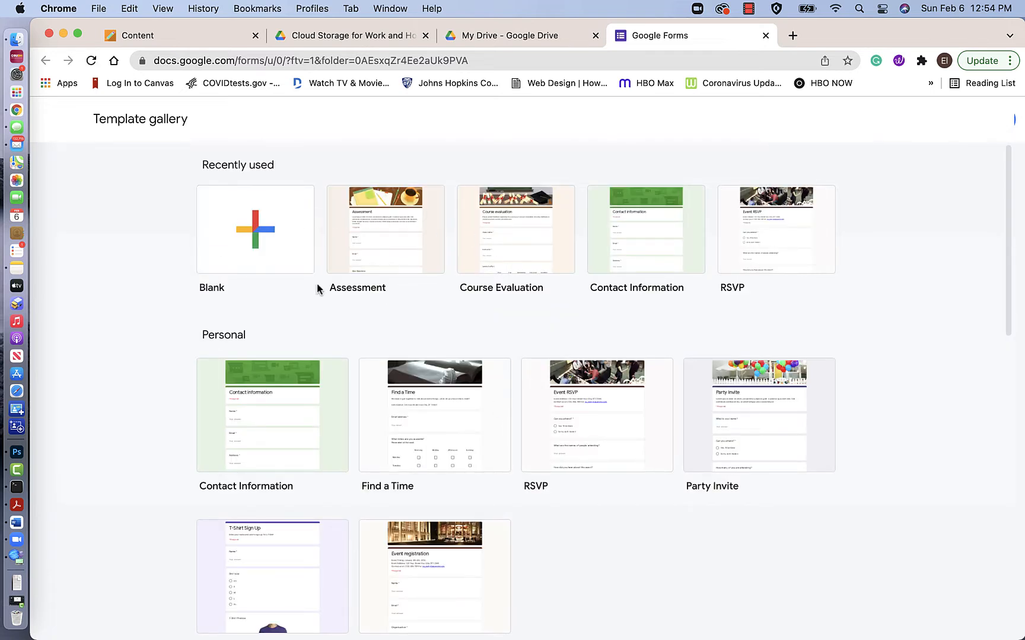
# Step: Examine the form templates offered in the Personal, Work and Education sections of the gallery
pyautogui.scroll(-3, 92, 369)
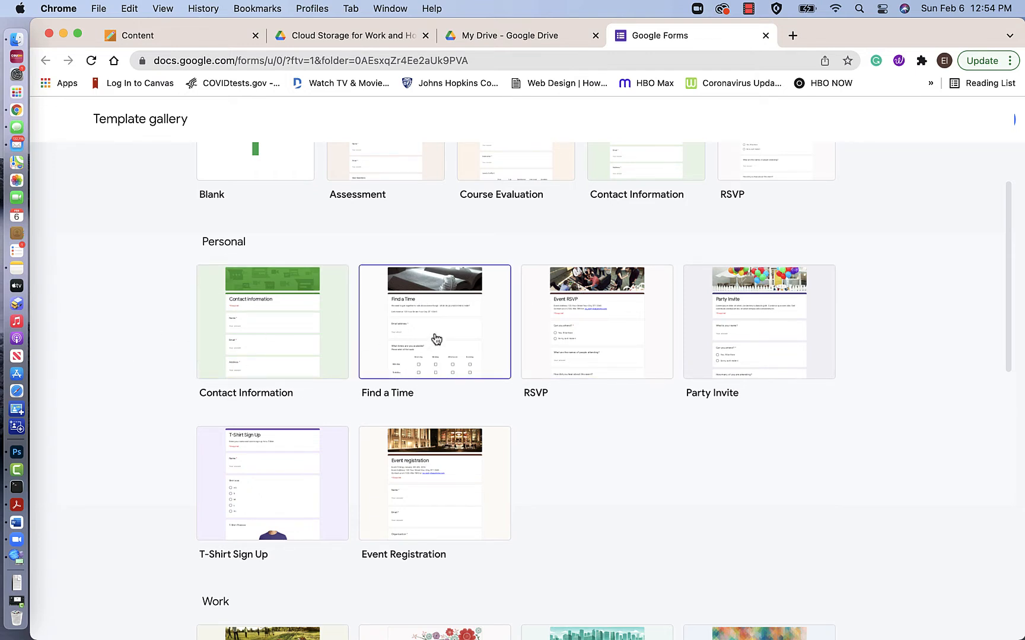
pyautogui.scroll(-1, 617, 457)
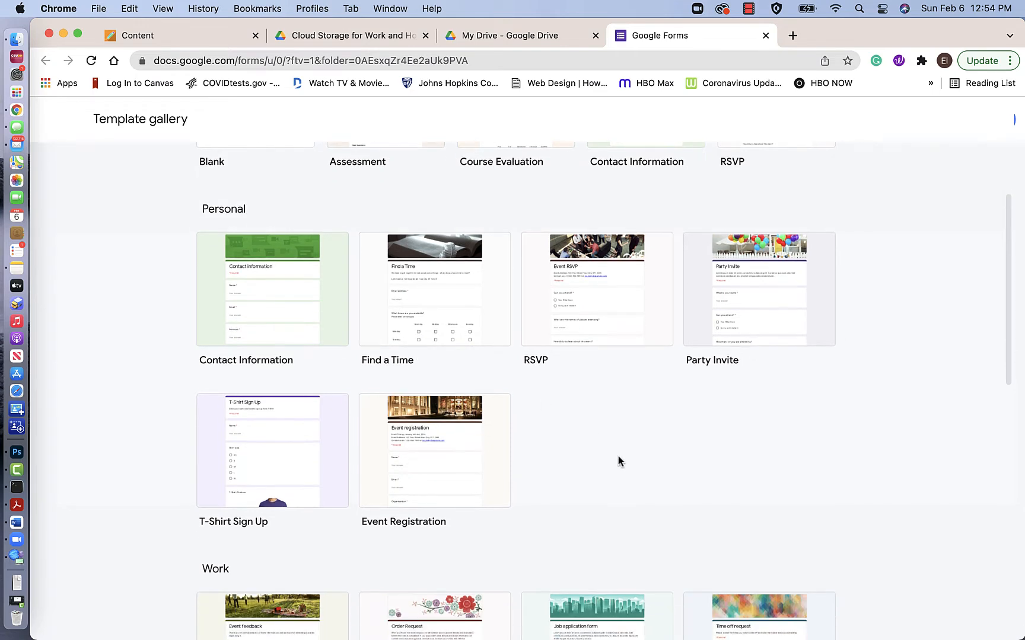
pyautogui.scroll(-5, 646, 416)
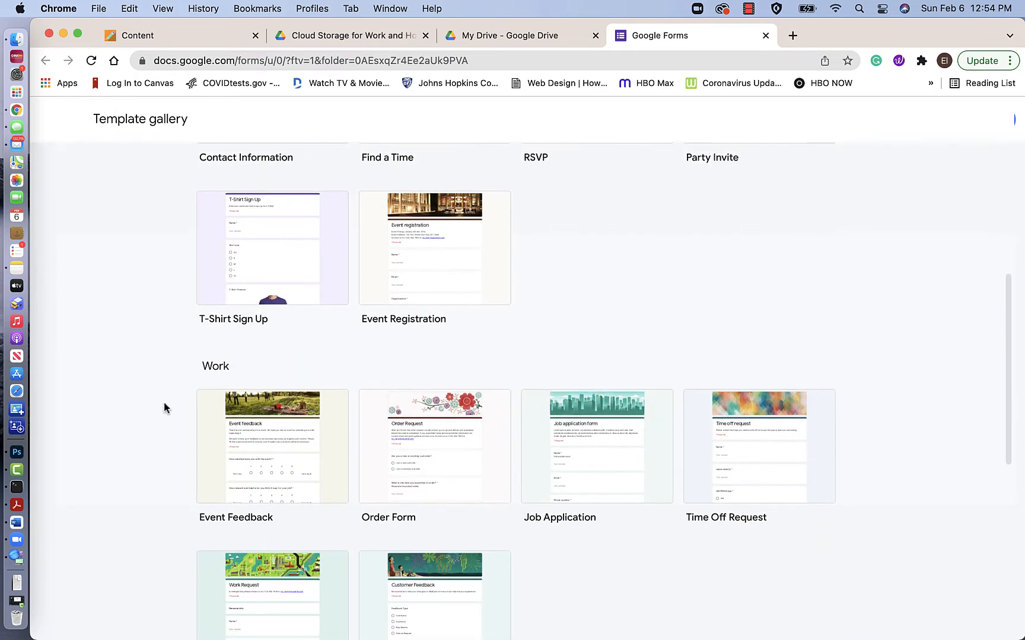
pyautogui.scroll(-4, 385, 513)
pyautogui.scroll(-3, 382, 509)
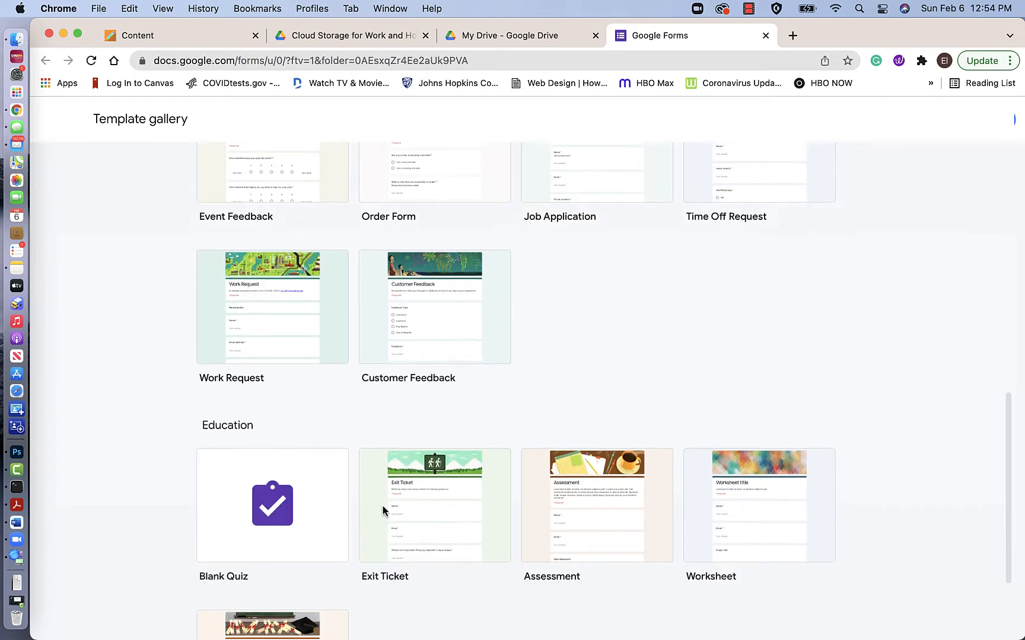
pyautogui.scroll(1, 238, 427)
pyautogui.scroll(-2, 494, 459)
pyautogui.scroll(12, 495, 460)
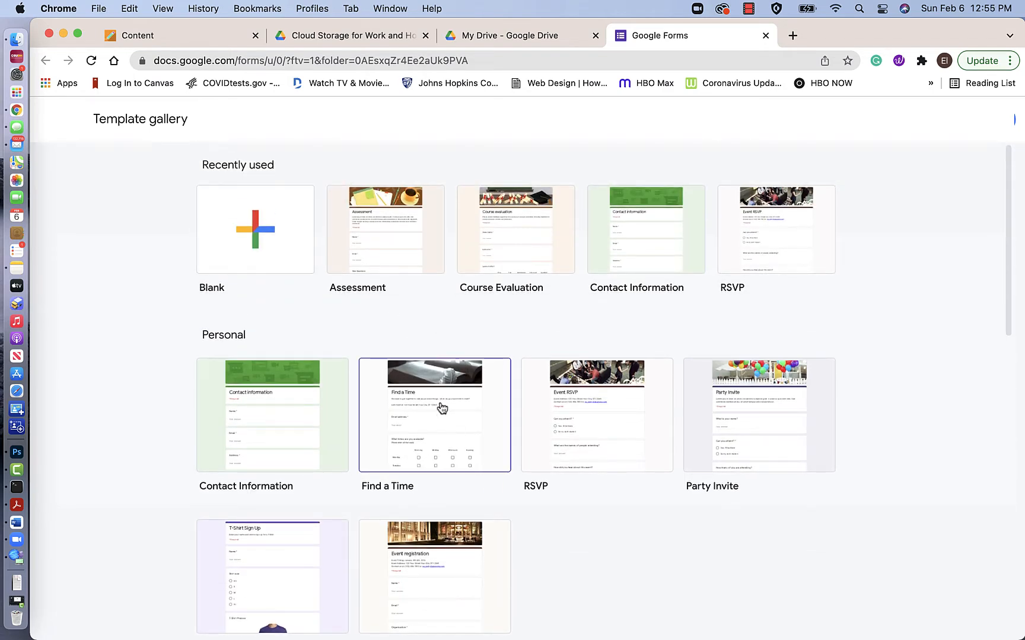
# Step: Create a form from the Contact Information template in the Personal section
pyautogui.scroll(-1, 439, 406)
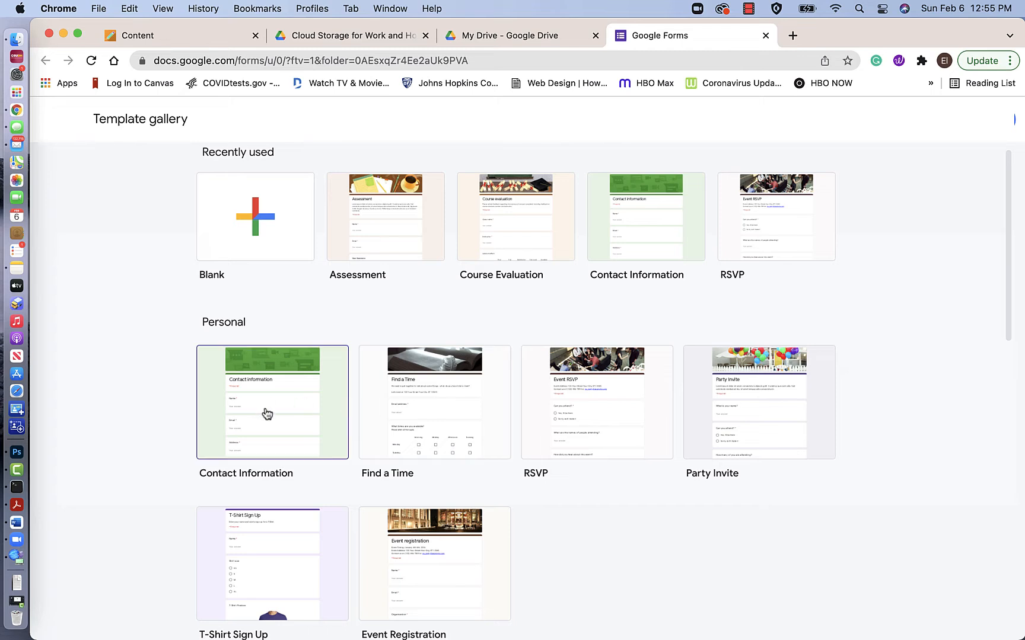
pyautogui.click(267, 413)
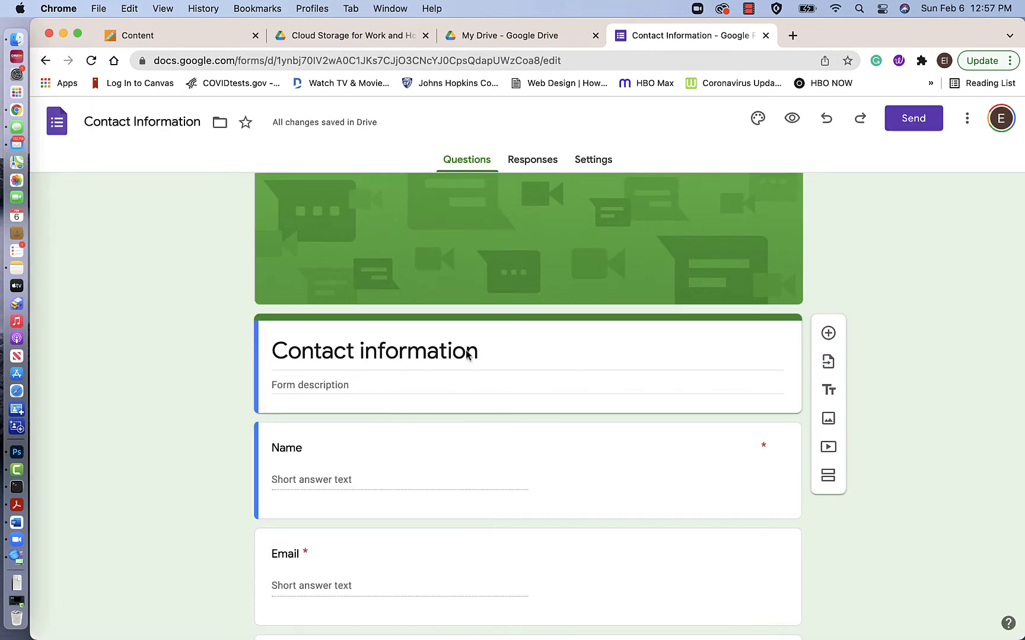
pyautogui.scroll(2, 504, 296)
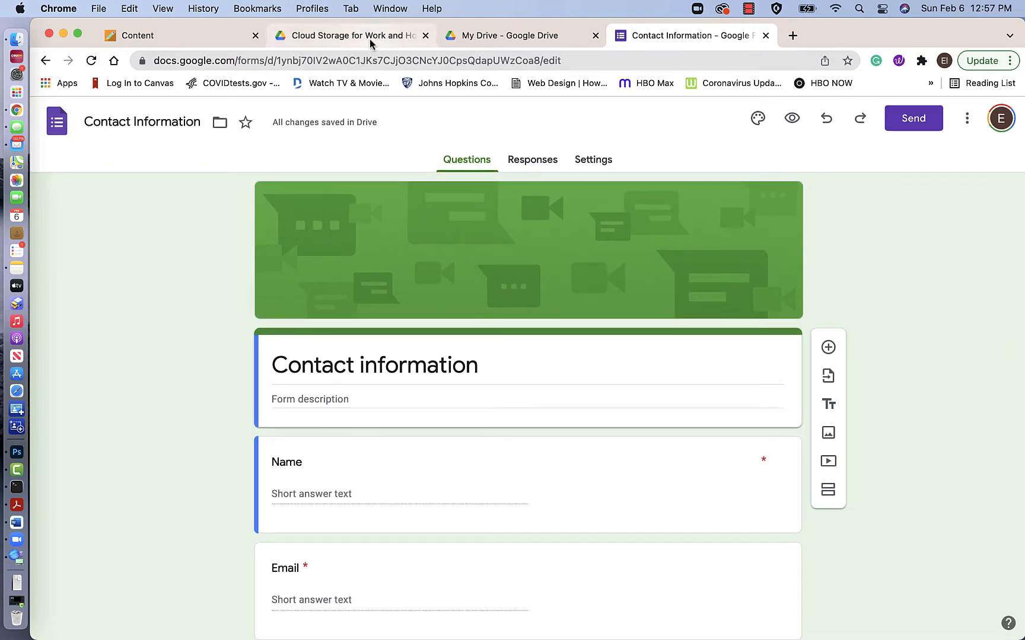
# Step: Return to My Drive and open the Google Slides template gallery
pyautogui.click(504, 36)
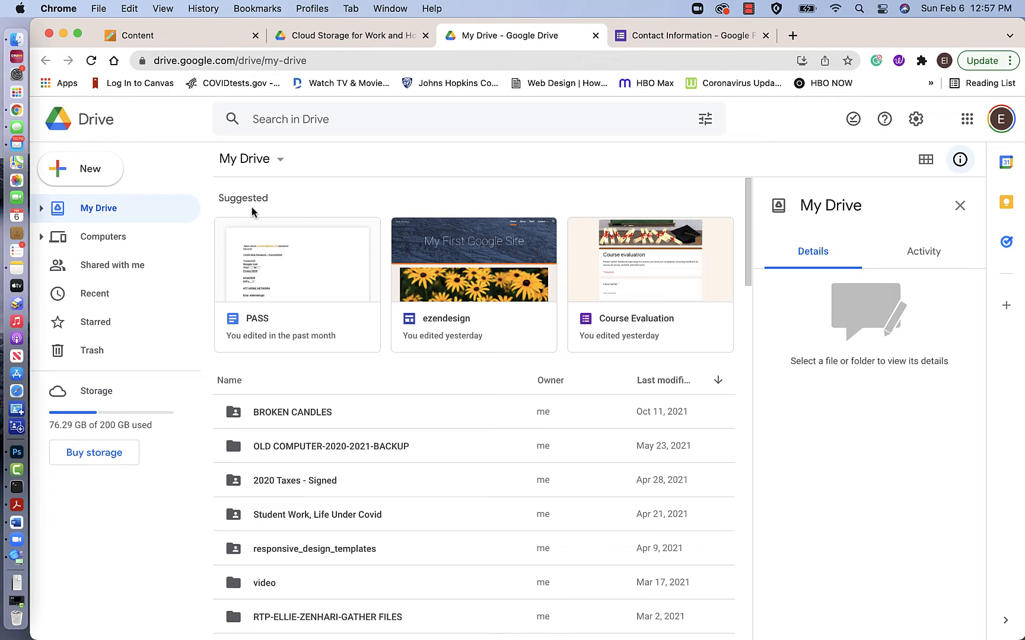
pyautogui.click(277, 165)
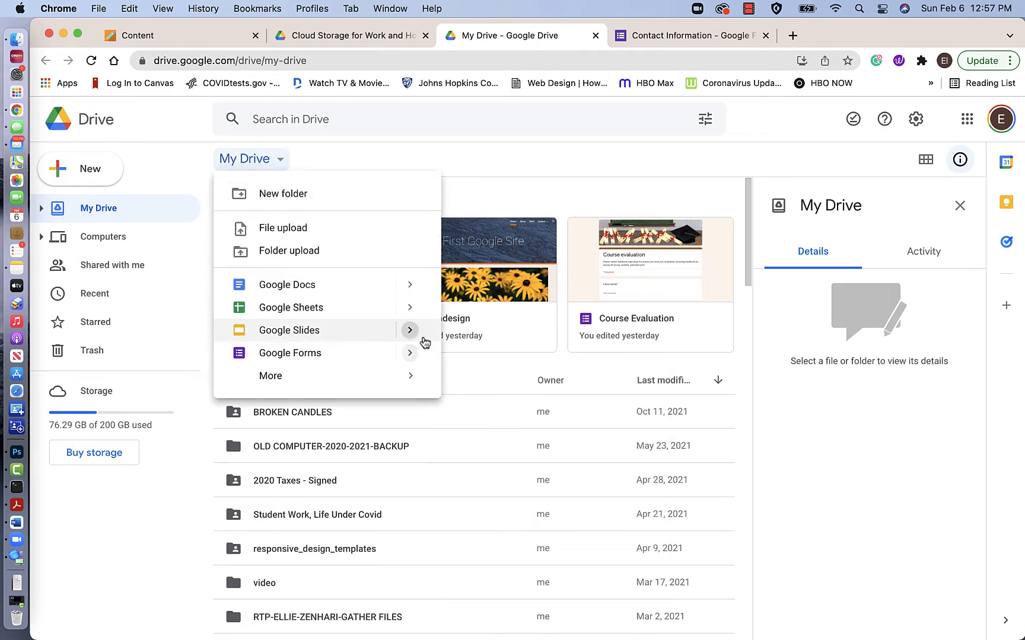
pyautogui.click(410, 335)
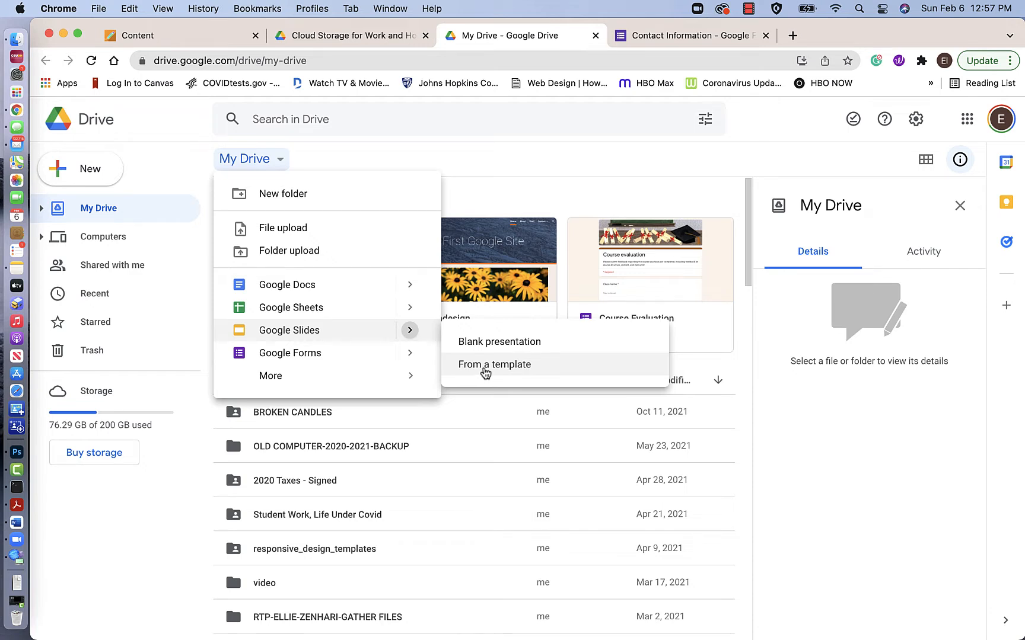
pyautogui.click(487, 364)
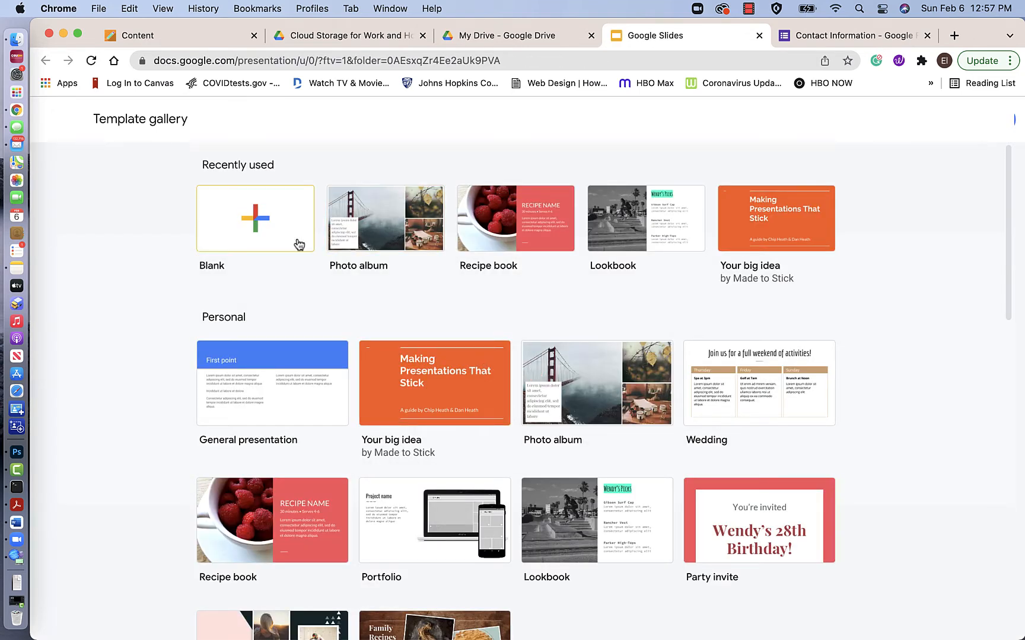
# Step: Create a presentation from the Photo album template in the Personal section
pyautogui.scroll(-3, 365, 246)
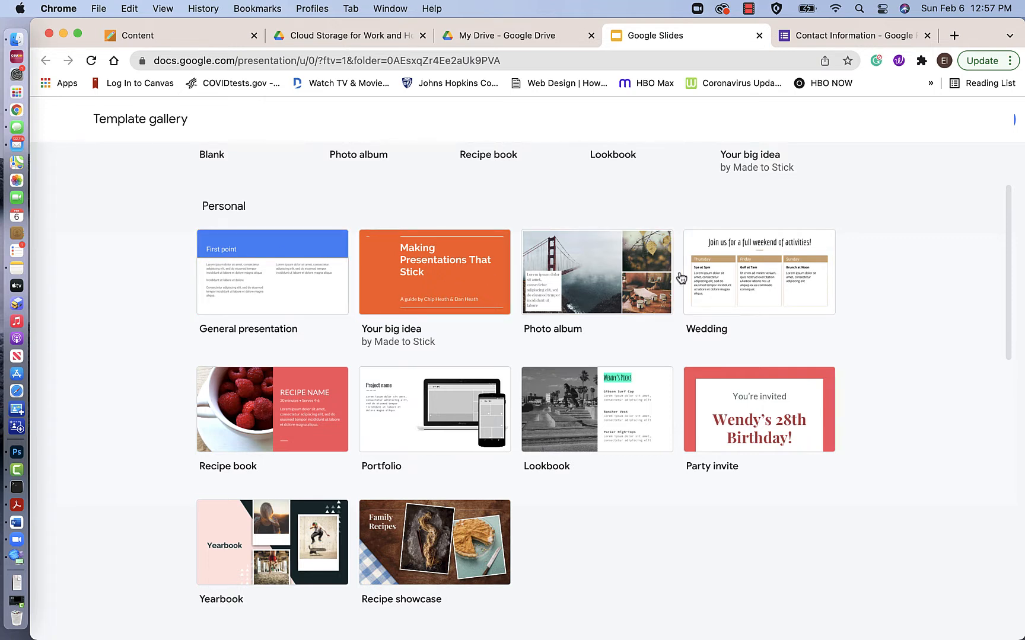
pyautogui.scroll(-1, 404, 331)
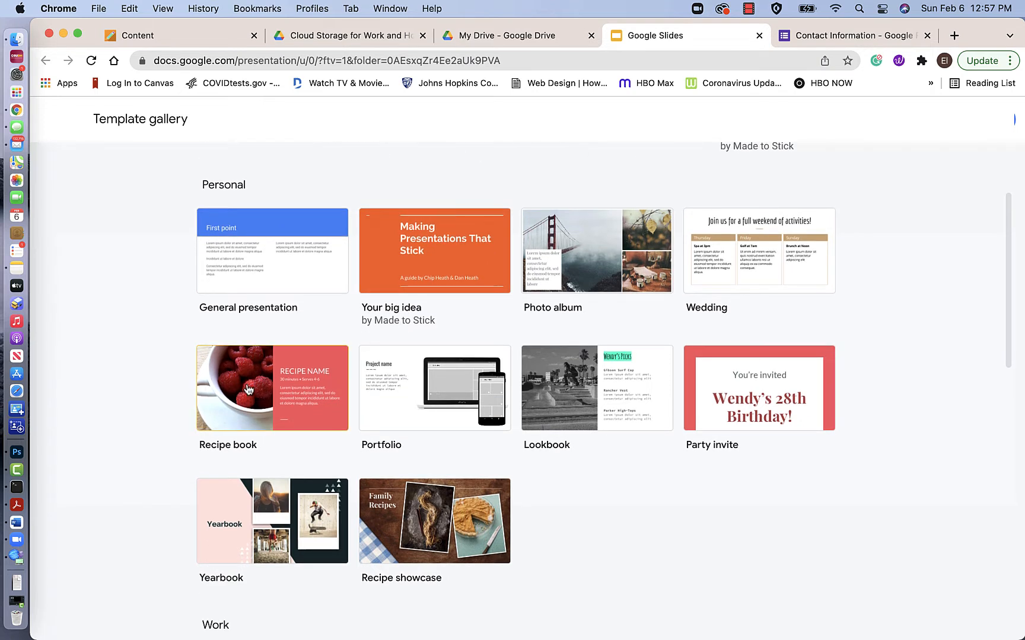
pyautogui.click(578, 286)
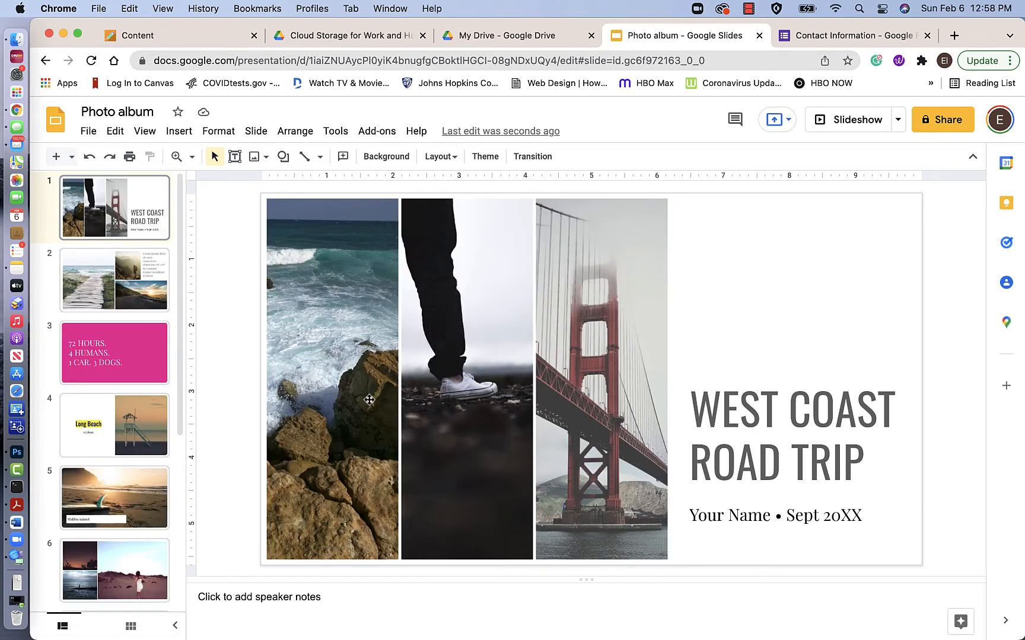
# Step: Look through the photo album's slides, viewing slide 2 and slide 8
pyautogui.click(96, 292)
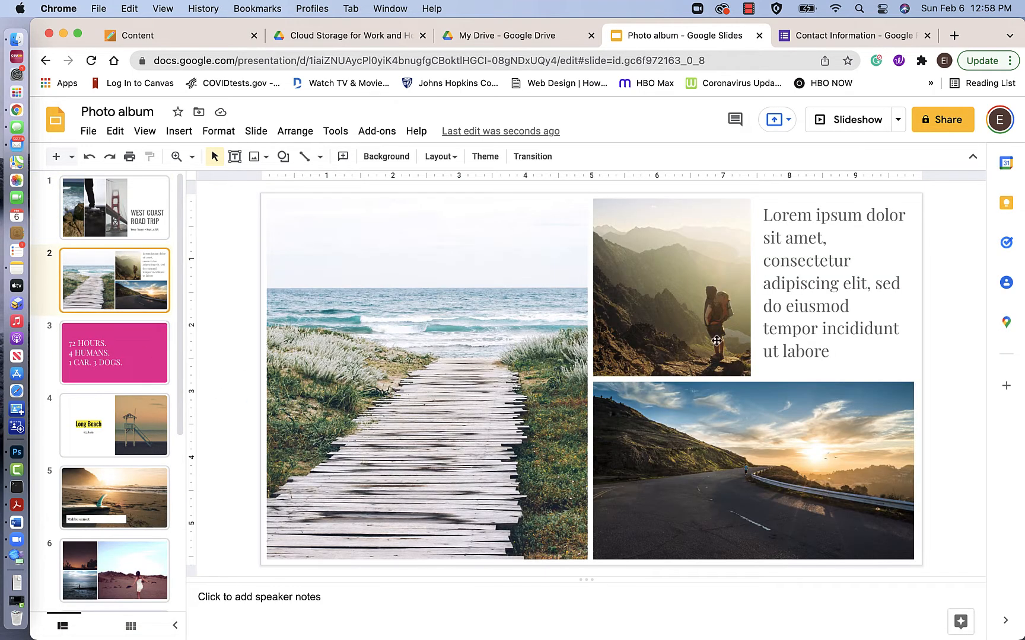
pyautogui.scroll(-5, 99, 469)
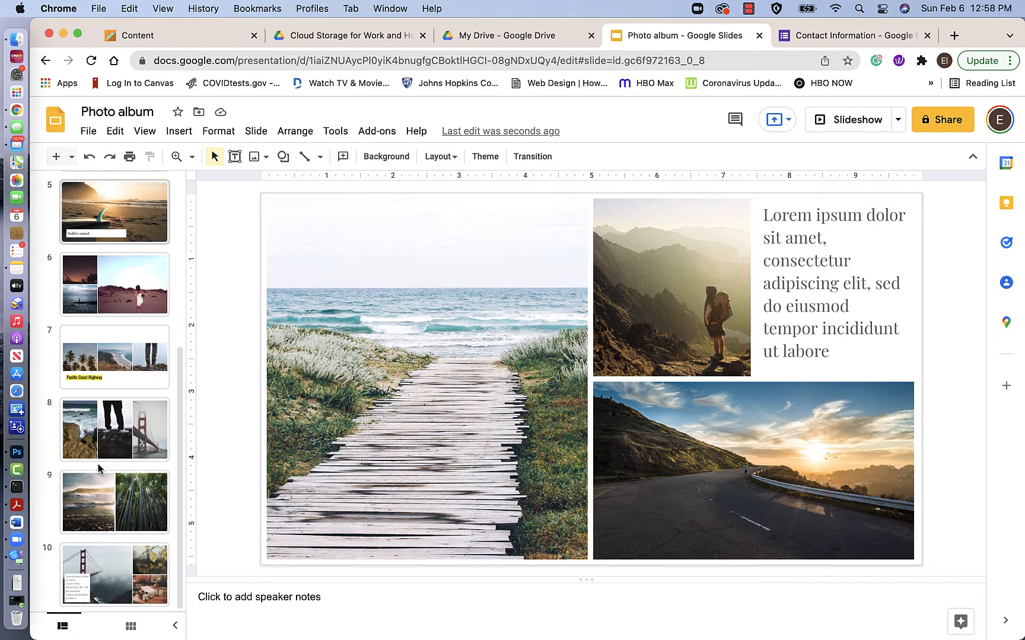
pyautogui.click(100, 453)
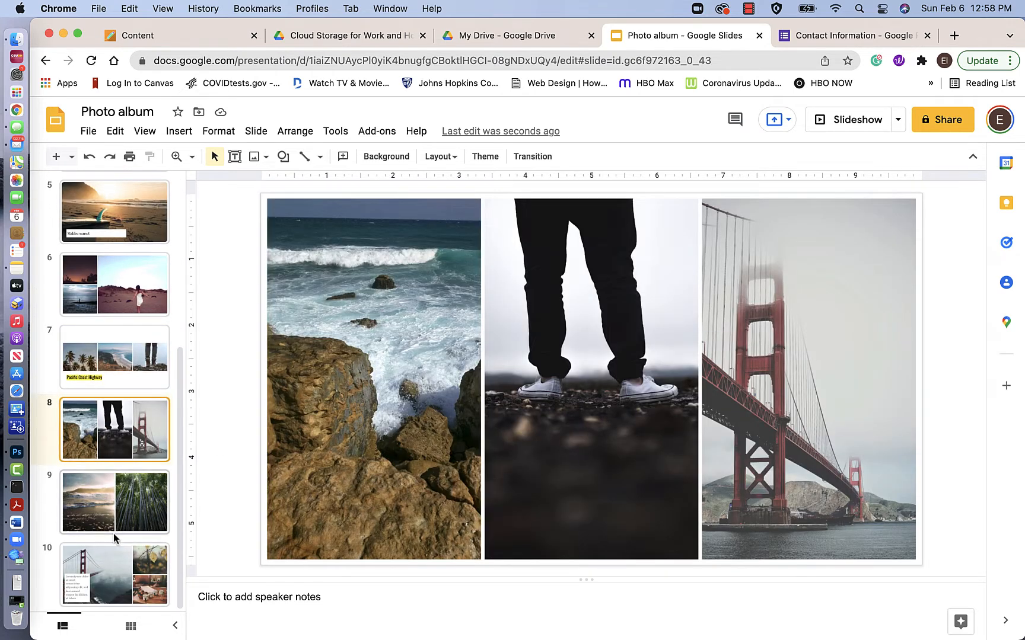
pyautogui.scroll(5, 112, 533)
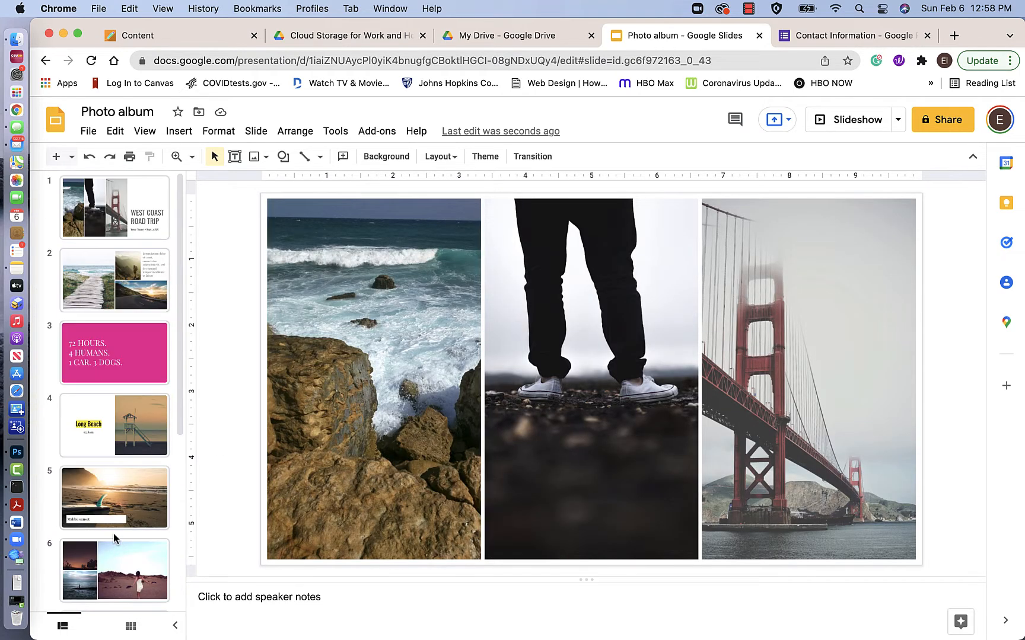
# Step: Examine the editing options for the ocean photo on slide 8, such as Crop image and Replace image, and go back to slide 7
pyautogui.click(399, 351)
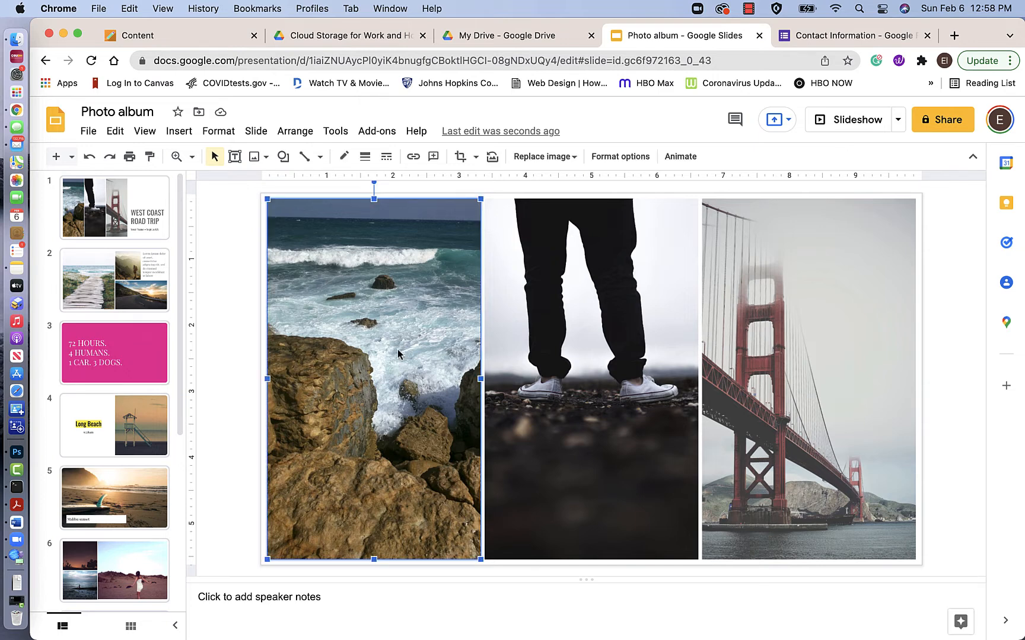
pyautogui.doubleClick(398, 353)
pyautogui.click(234, 273)
pyautogui.rightClick(401, 276)
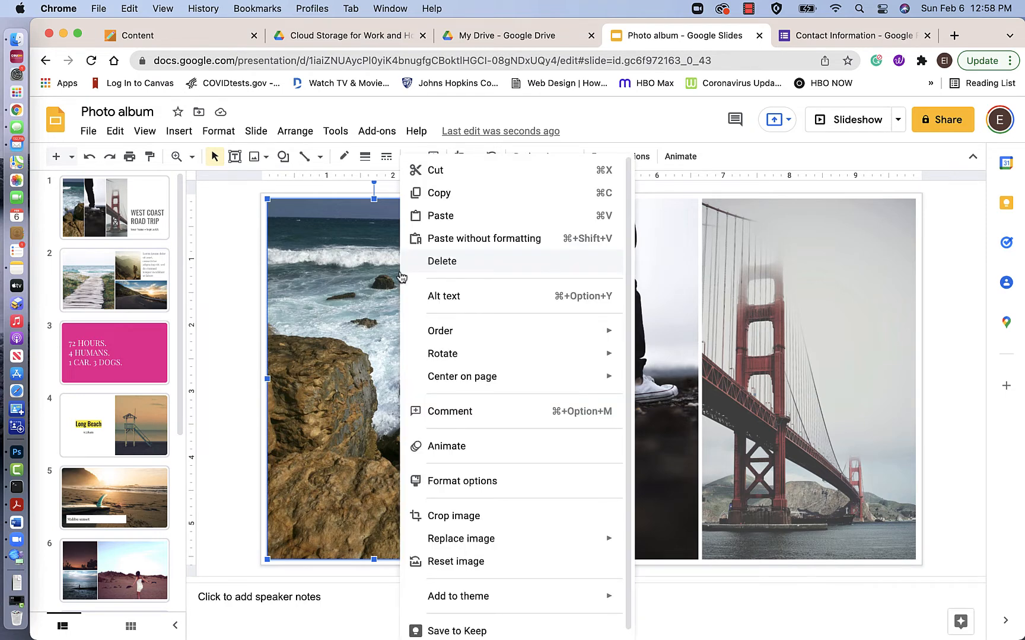
pyautogui.moveTo(468, 542)
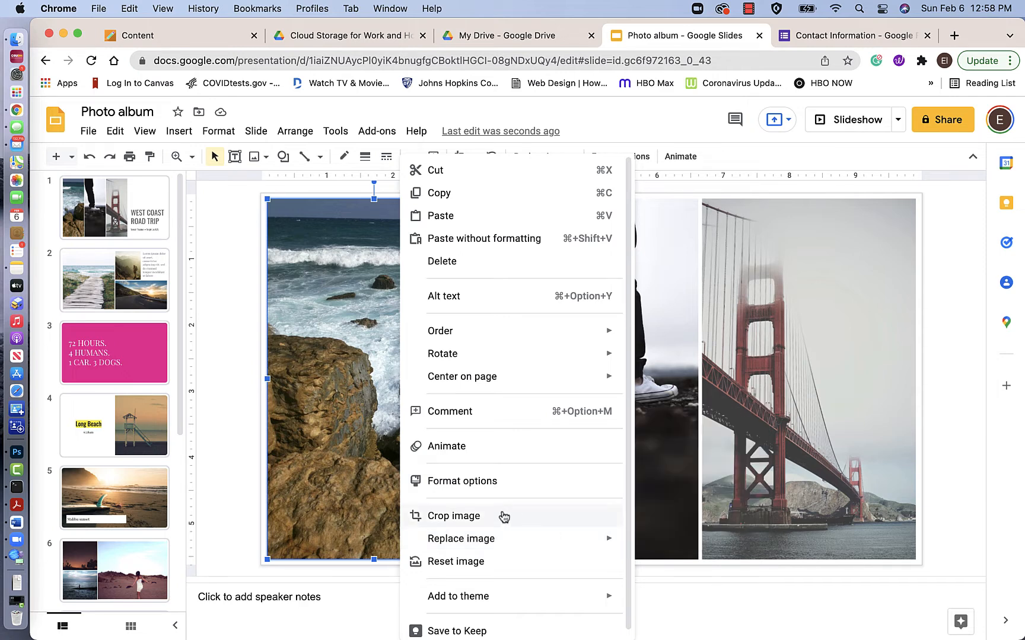
pyautogui.click(236, 418)
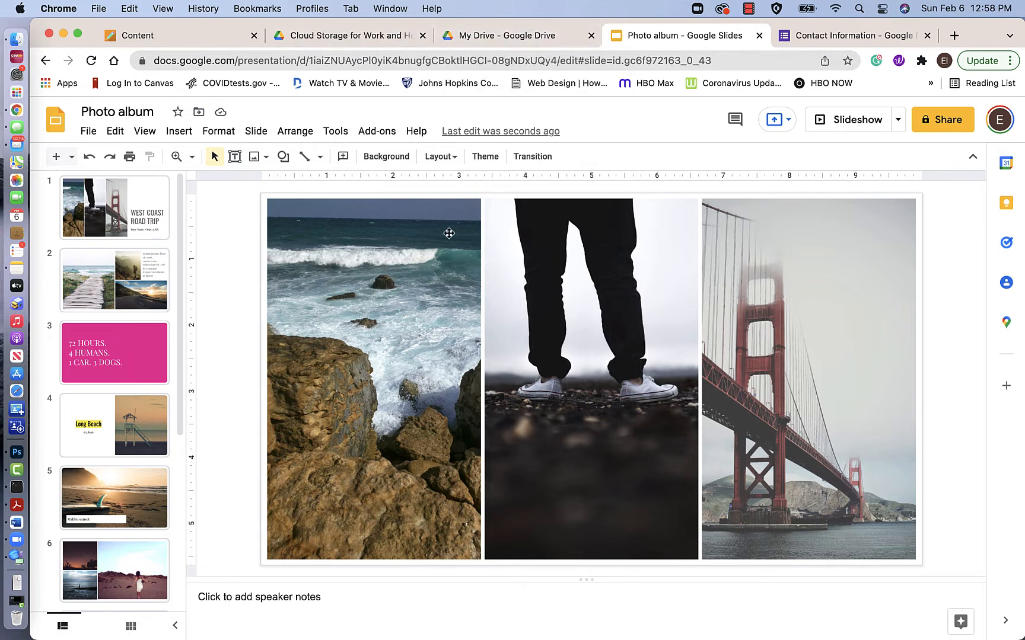
pyautogui.scroll(1, 394, 327)
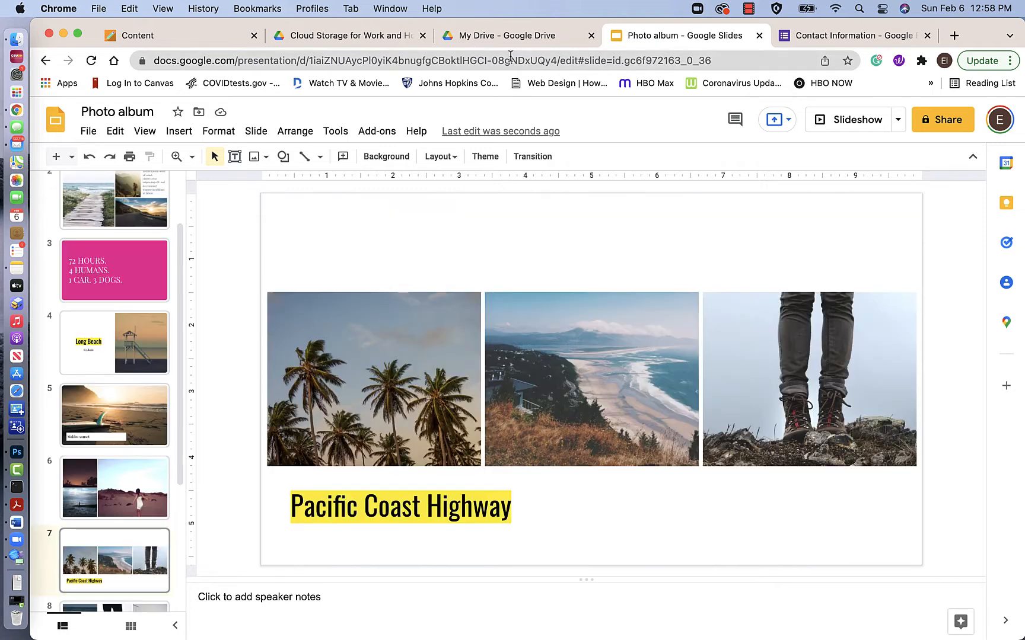
# Step: Go to slide 1 of the photo album and replace its title with "My First Slideshow"
pyautogui.scroll(1, 727, 342)
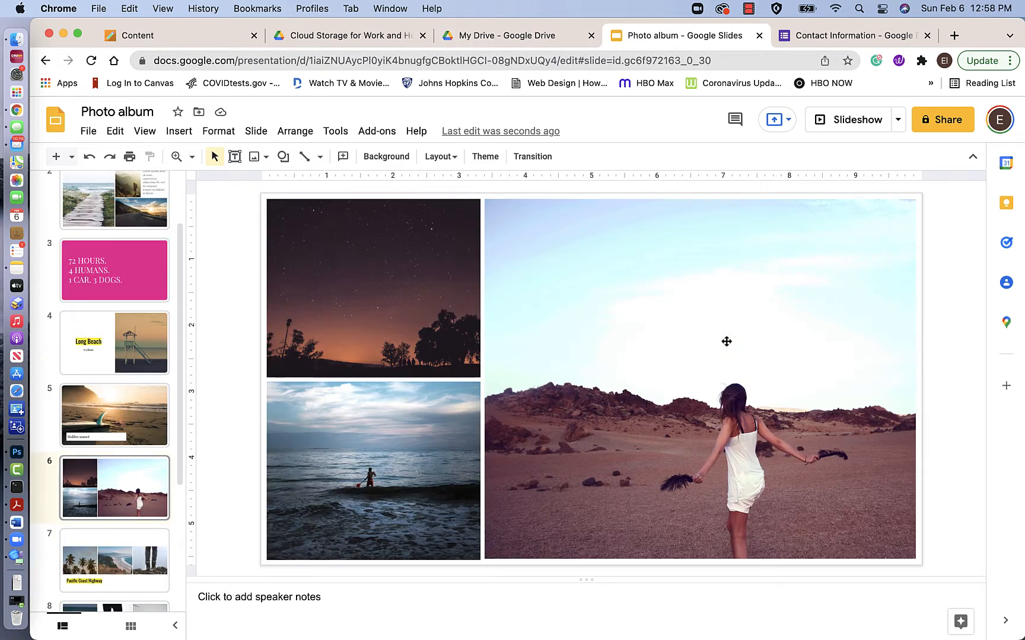
pyautogui.scroll(1, 295, 331)
pyautogui.scroll(3, 114, 356)
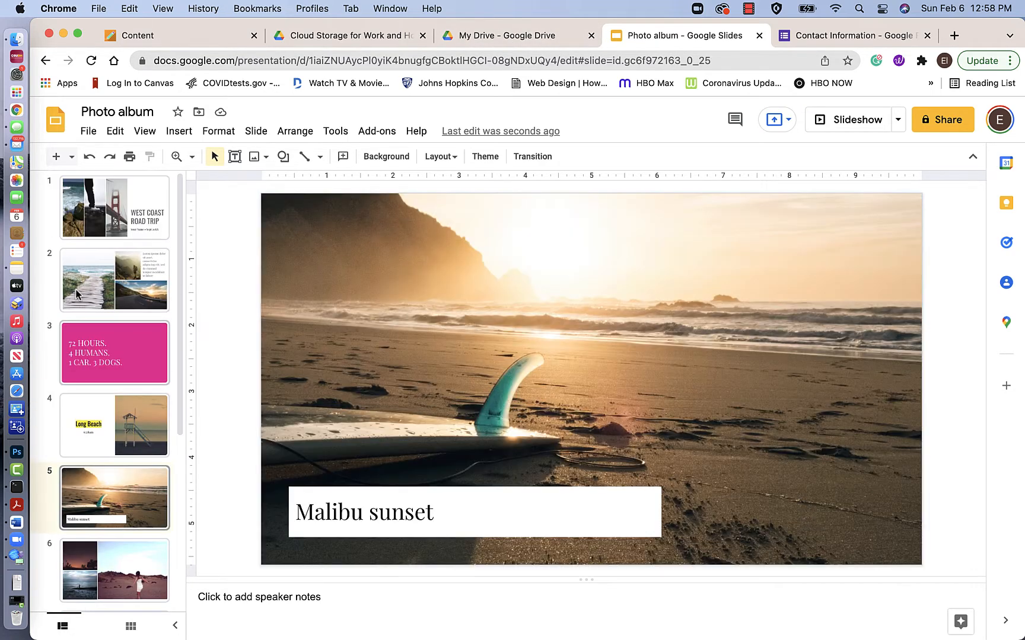
pyautogui.click(136, 226)
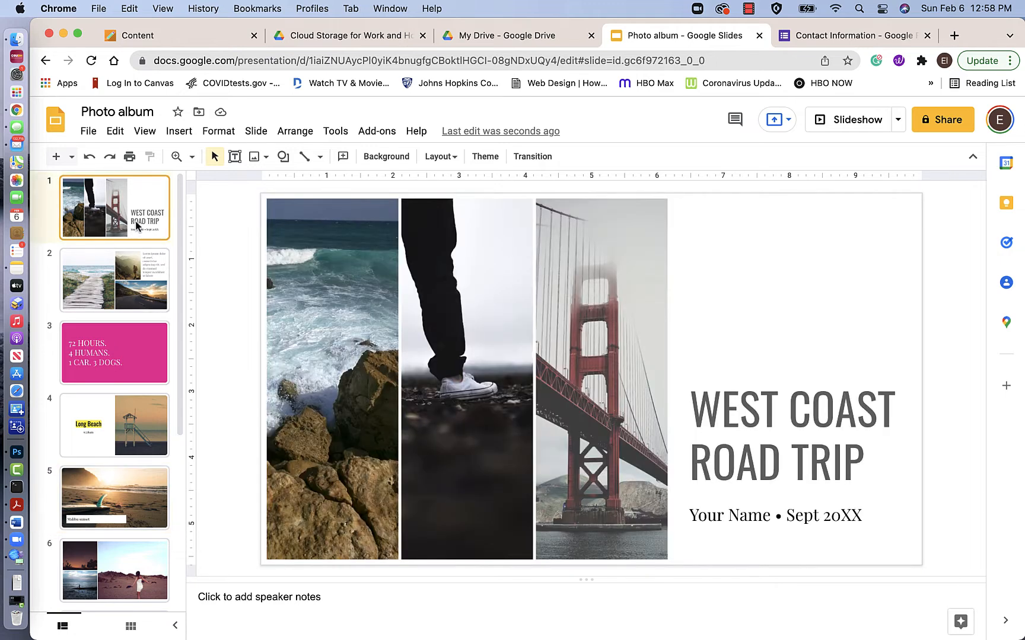
pyautogui.click(757, 423)
pyautogui.moveTo(690, 410); pyautogui.dragTo(858, 456)
pyautogui.write('My F')
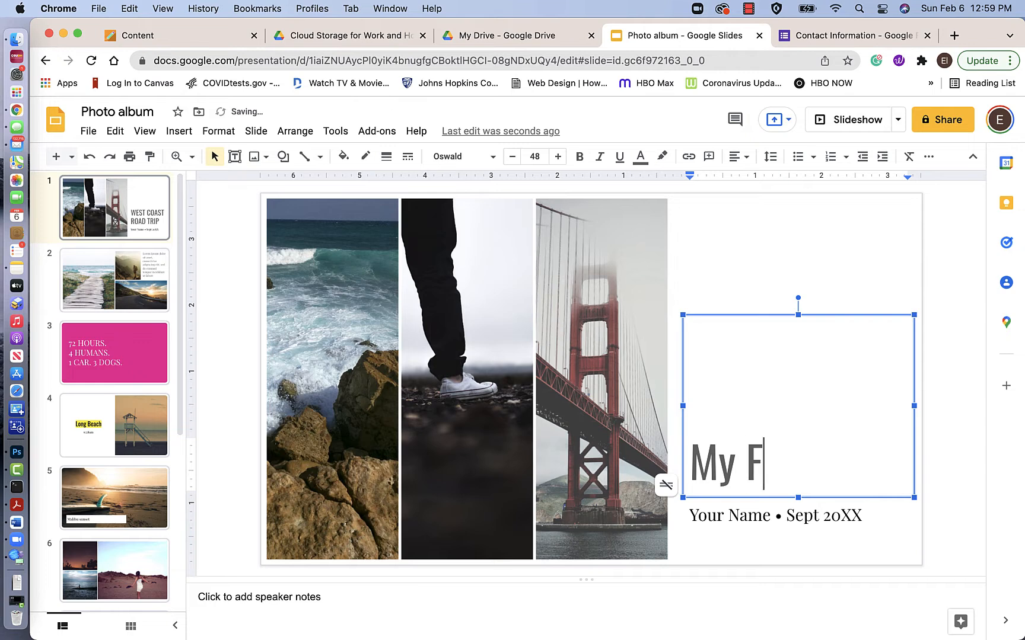
pyautogui.write('irst Slideshow')
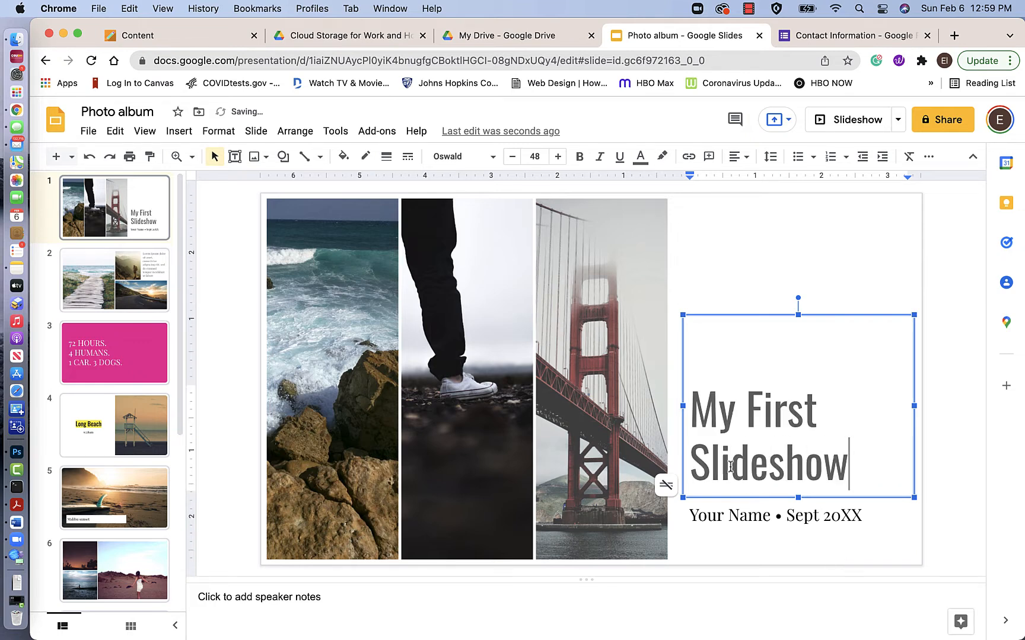
# Step: Split the last word of the title into "Slide show" and put it on its own line below "My First"
pyautogui.click(769, 471)
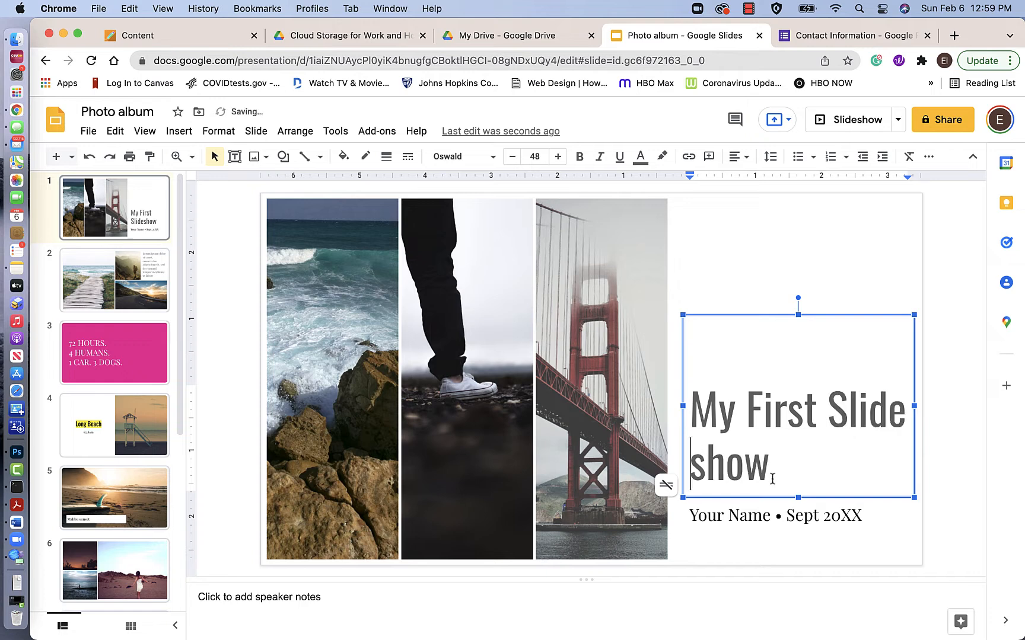
pyautogui.click(830, 422)
pyautogui.press('Return')
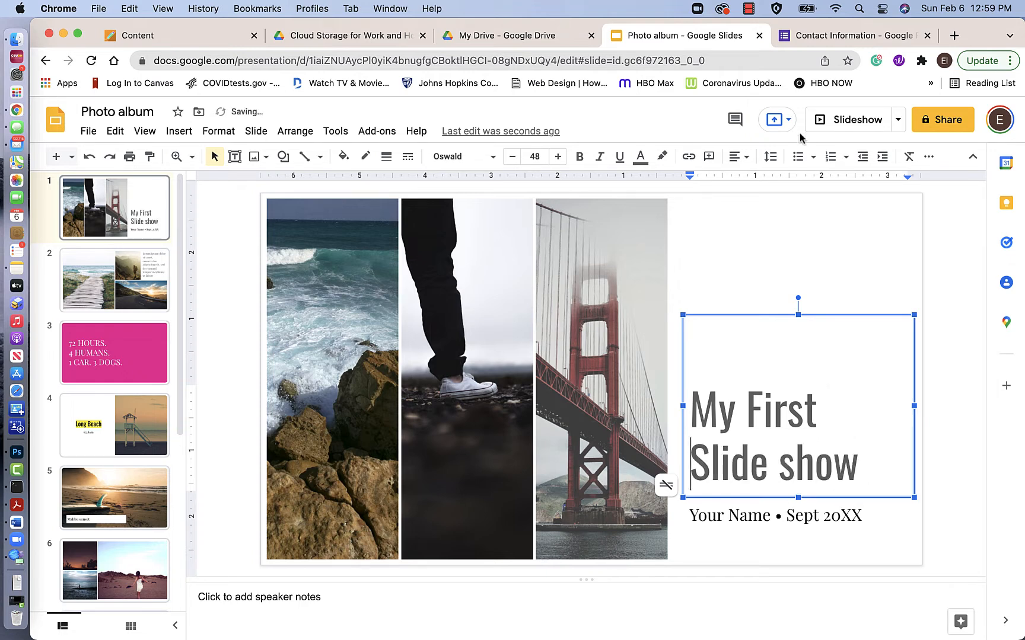
# Step: Close the photo album presentation and create a new Google Sites site from My Drive
pyautogui.click(759, 37)
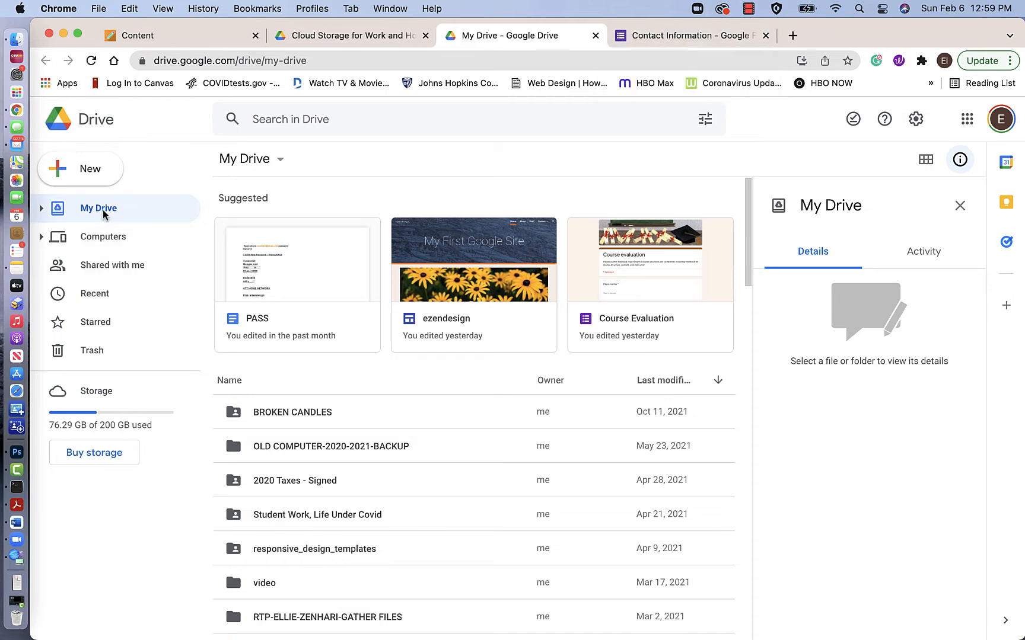
pyautogui.click(280, 160)
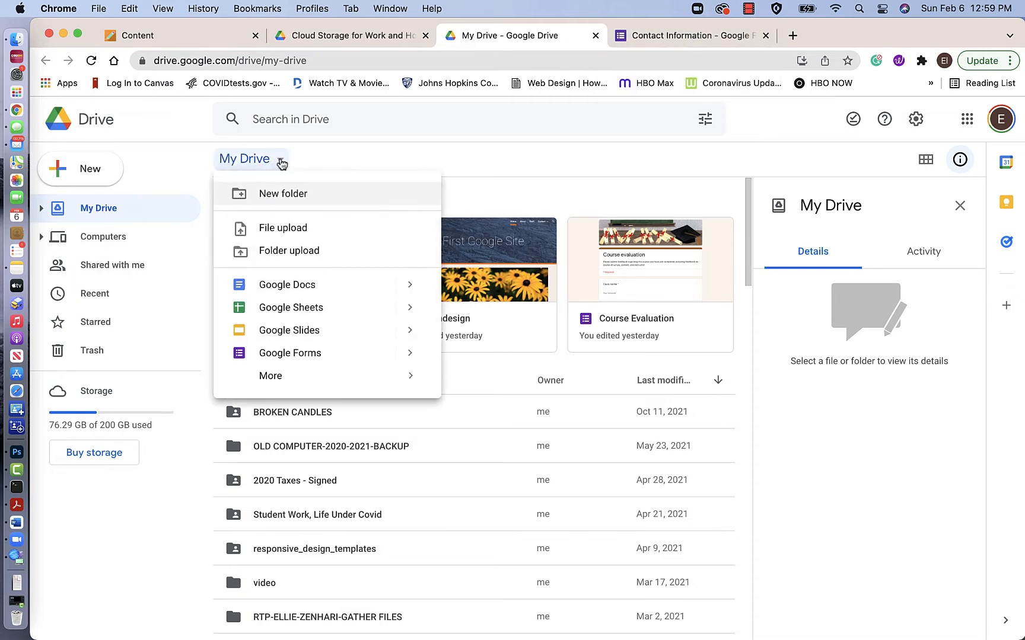
pyautogui.moveTo(272, 380)
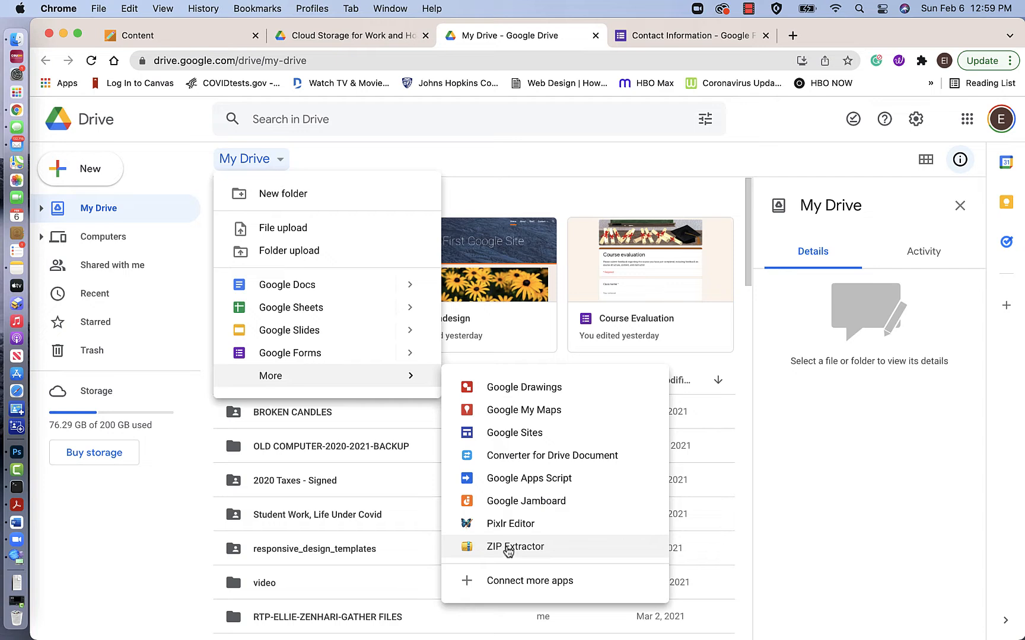
pyautogui.click(507, 435)
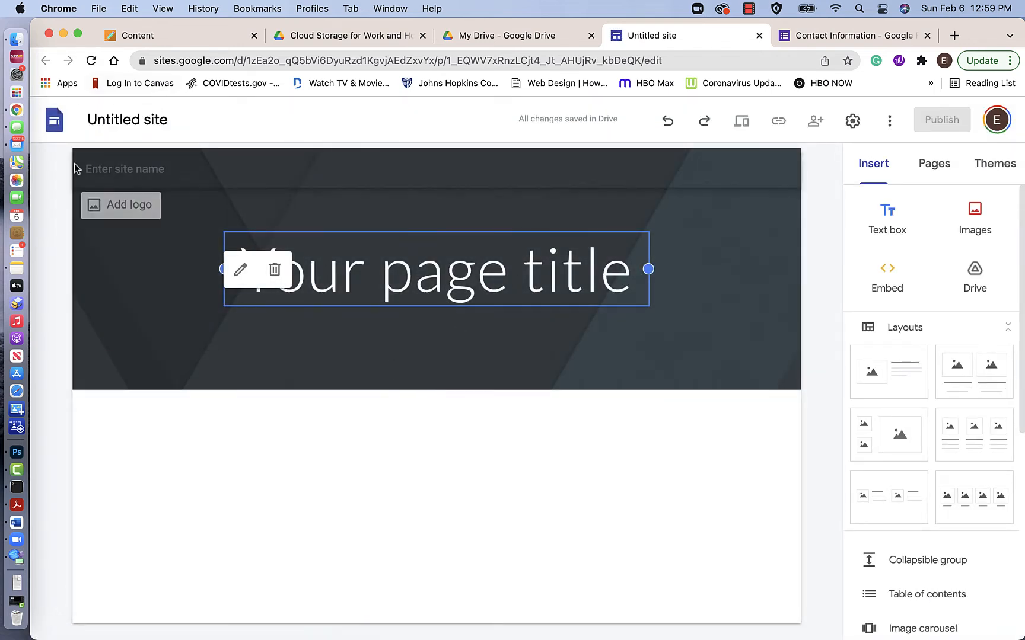
# Step: Open the ezendesign site from the Google Sites home and look over its Home page and Contact submenu
pyautogui.click(51, 129)
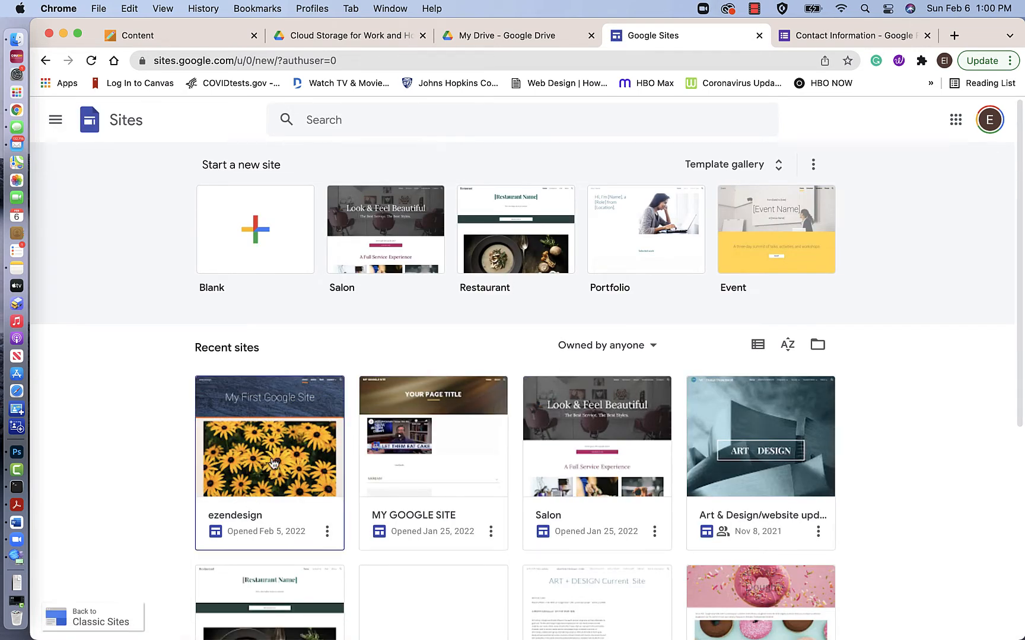
pyautogui.click(261, 472)
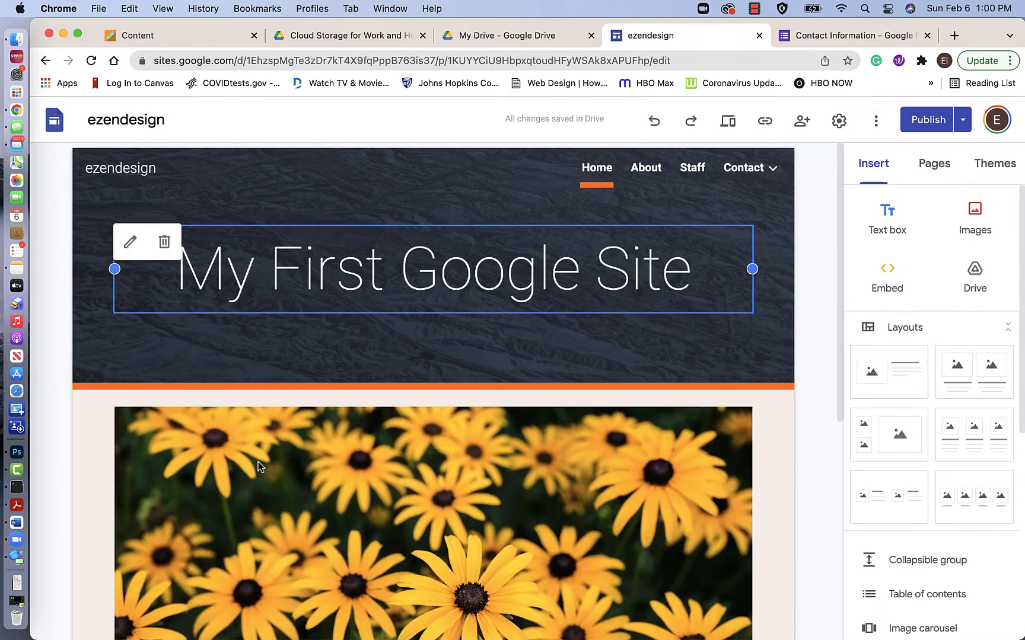
pyautogui.scroll(-2, 258, 462)
pyautogui.scroll(2, 258, 461)
pyautogui.moveTo(748, 177)
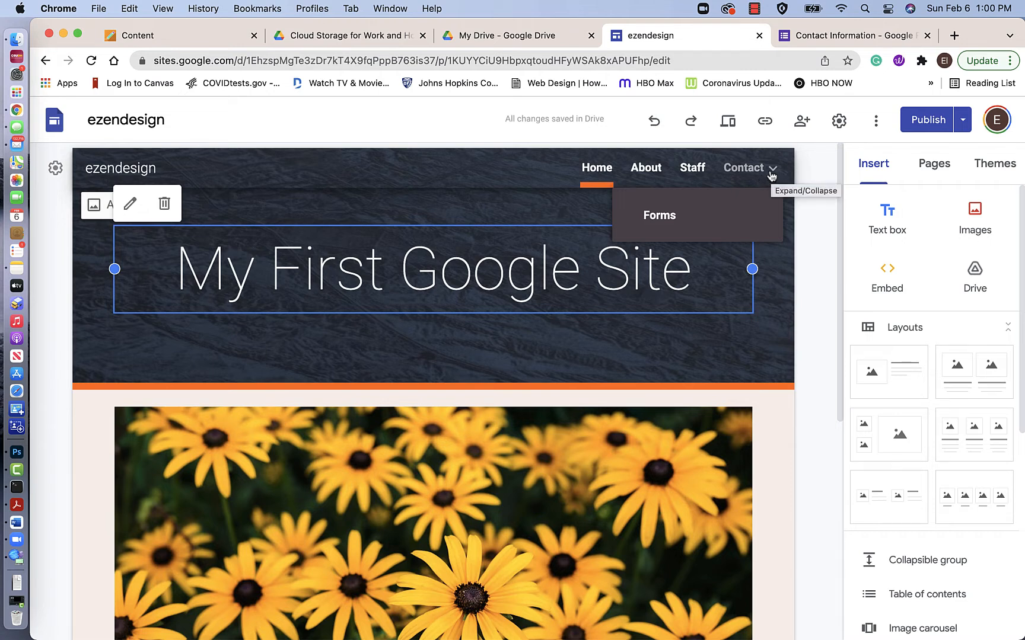
pyautogui.click(771, 172)
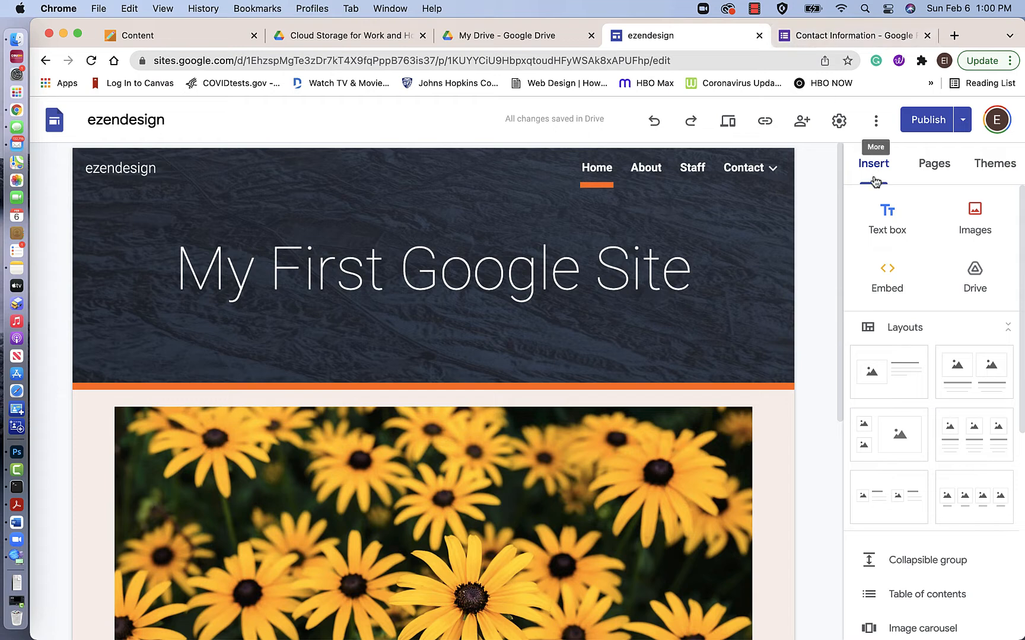
# Step: Delete the Forms subpage under the Contact page
pyautogui.click(934, 178)
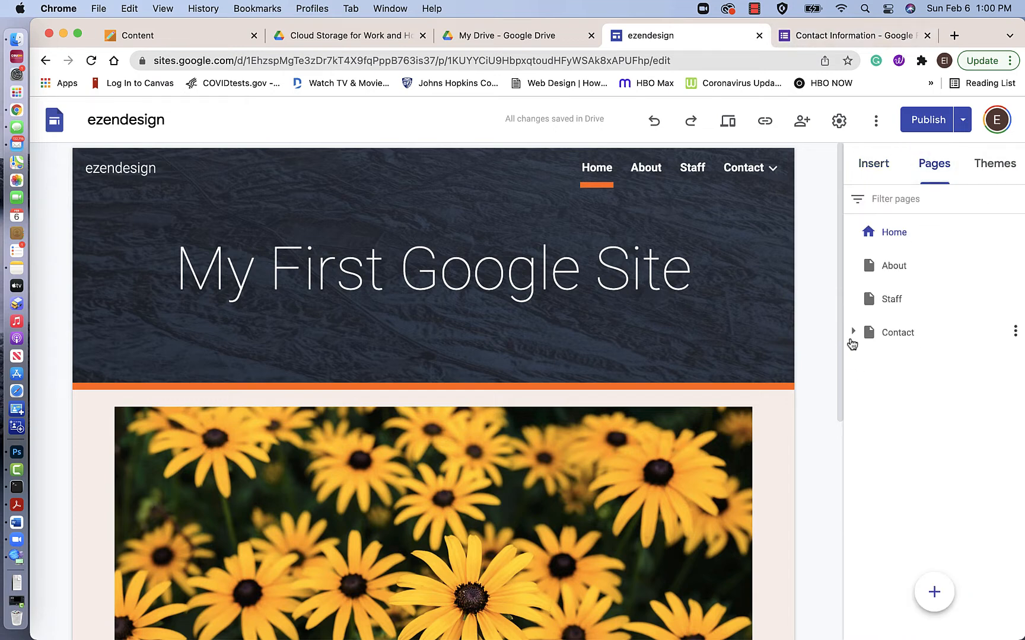
pyautogui.click(852, 332)
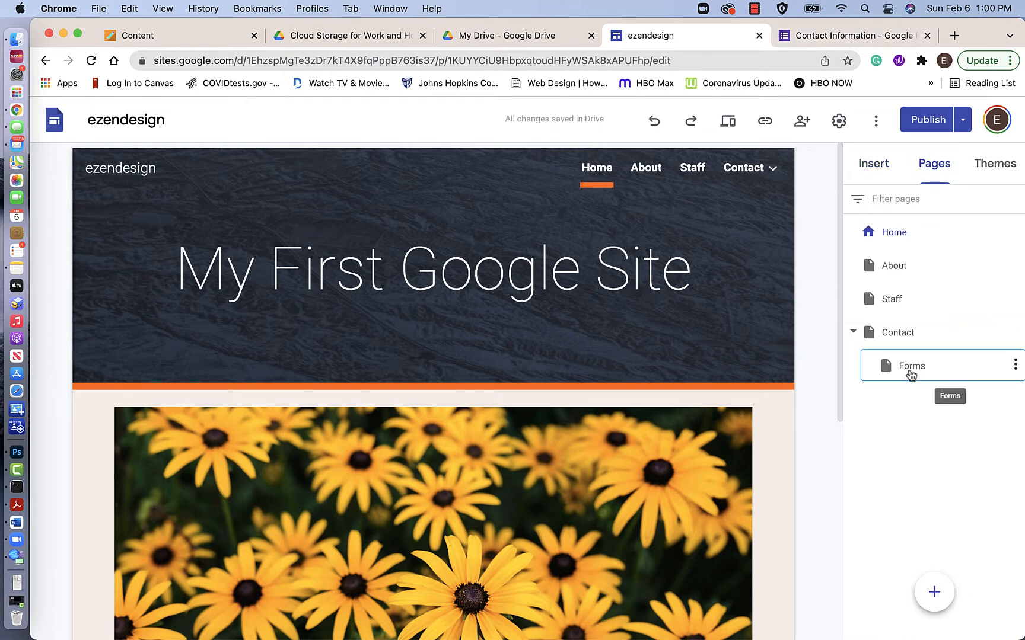
pyautogui.click(911, 375)
pyautogui.press('Delete')
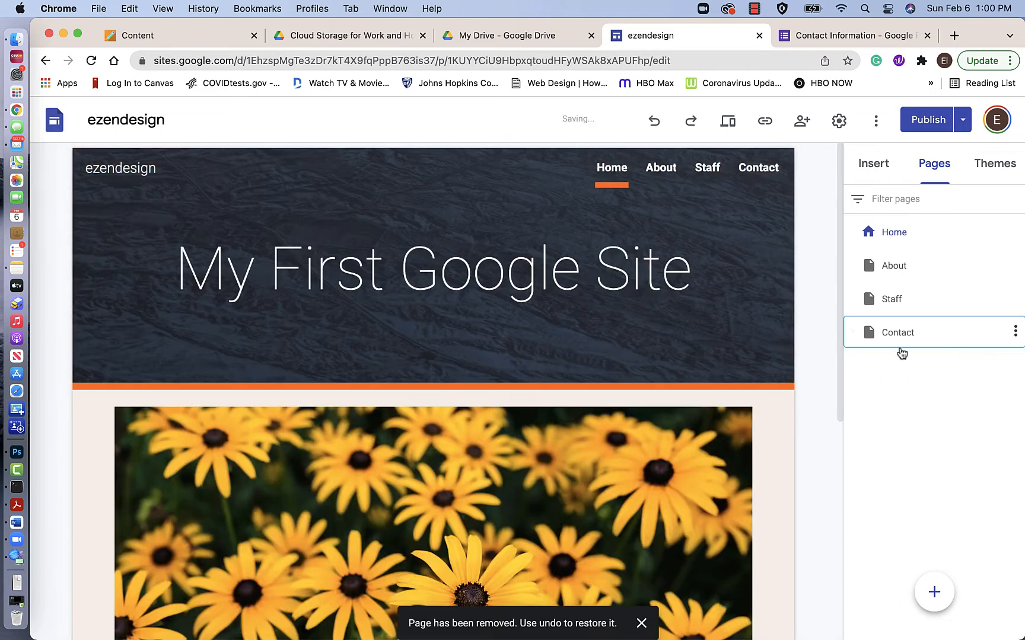
# Step: Open the Contact page and enlarge the embedded "Effects Puppet tool" video to match the width of the map below it
pyautogui.click(899, 338)
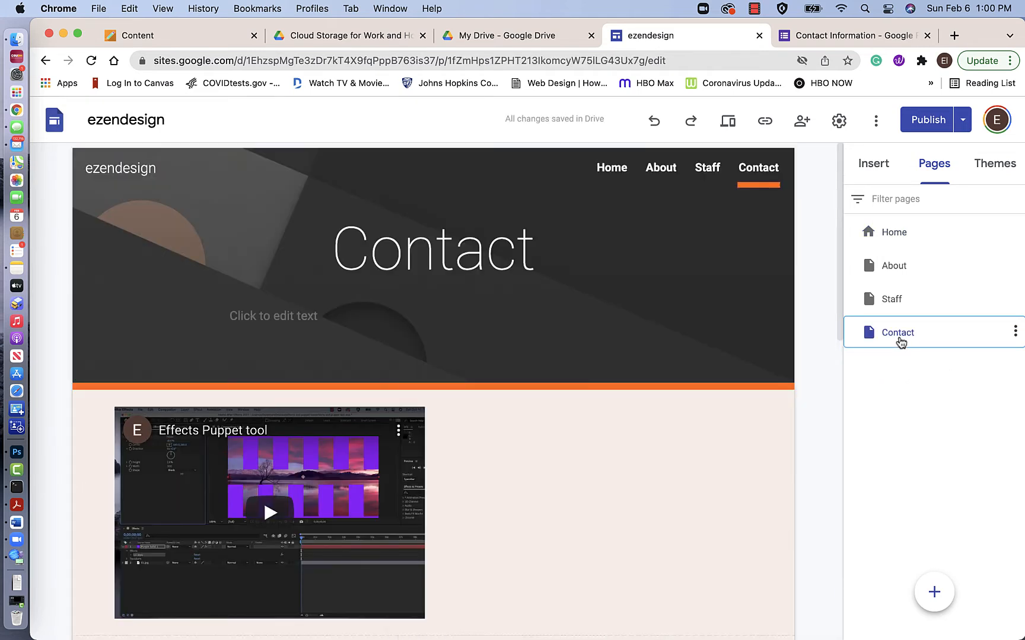
pyautogui.scroll(-10, 448, 555)
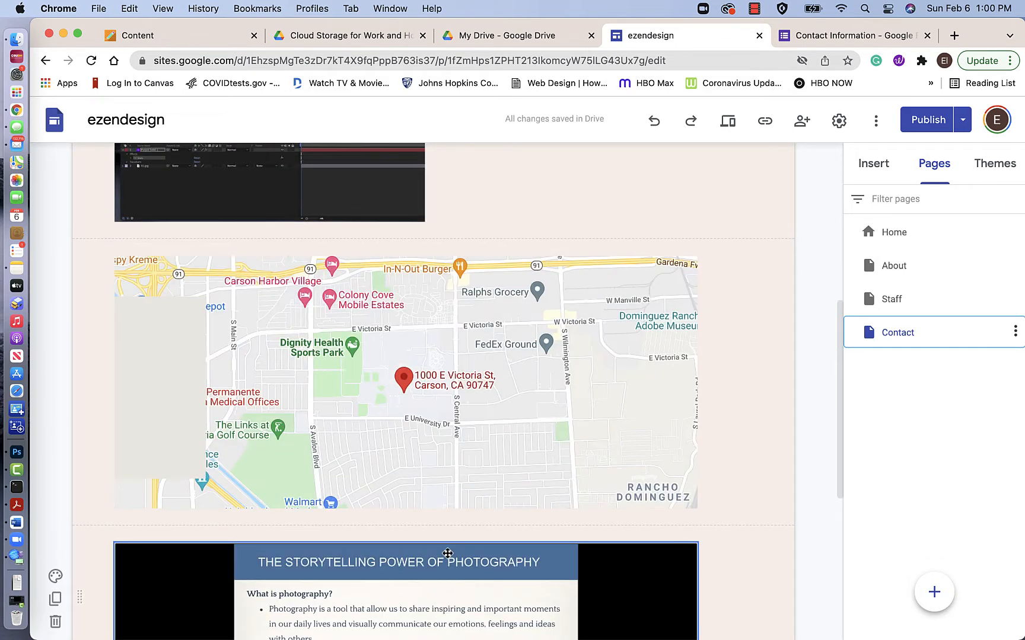
pyautogui.scroll(-4, 377, 349)
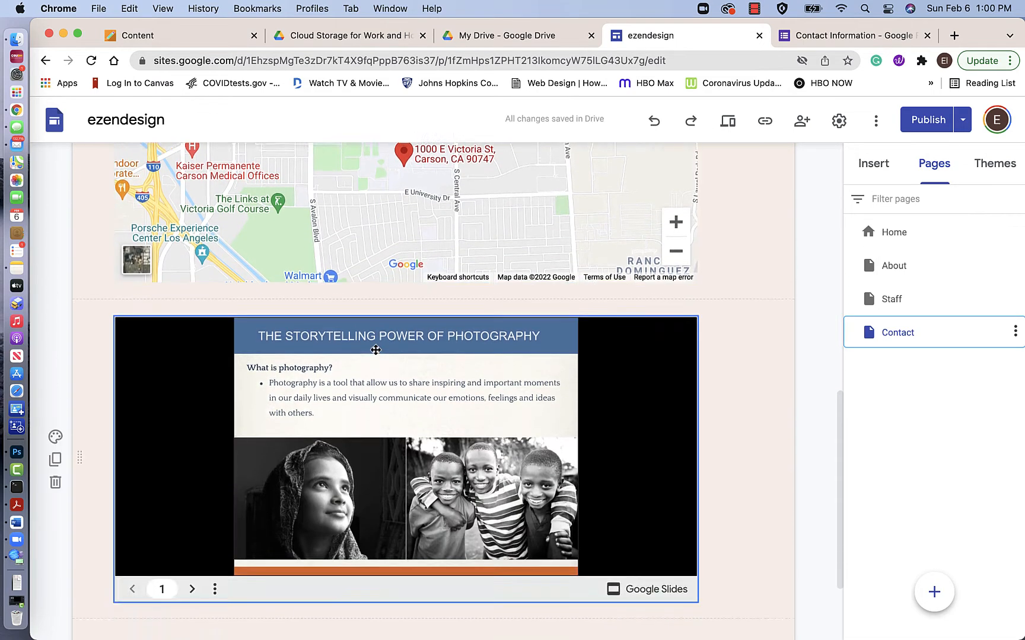
pyautogui.scroll(1, 376, 350)
pyautogui.scroll(-3, 375, 349)
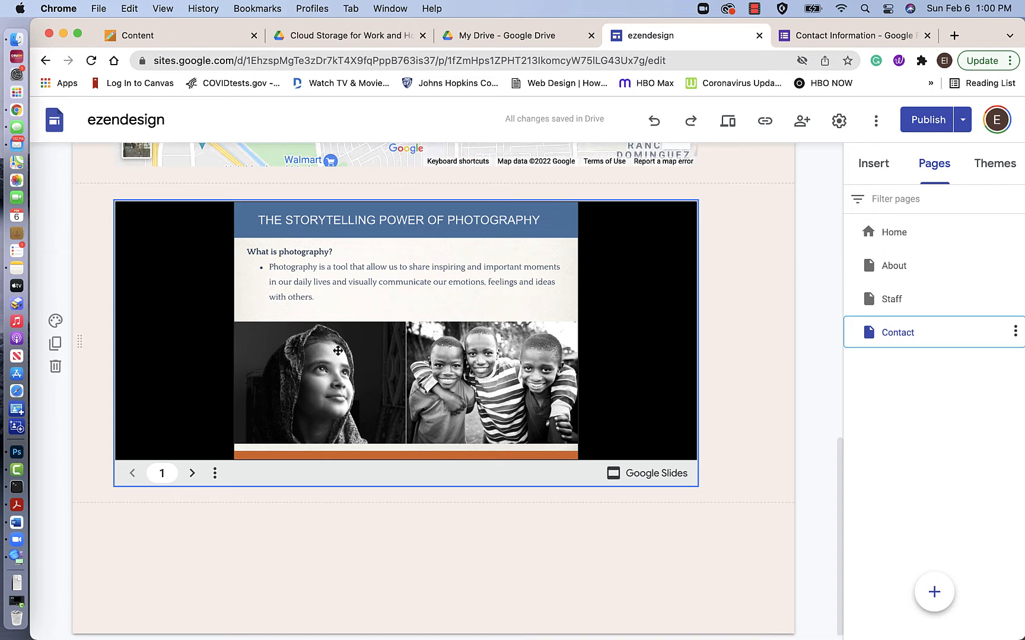
pyautogui.scroll(10, 337, 350)
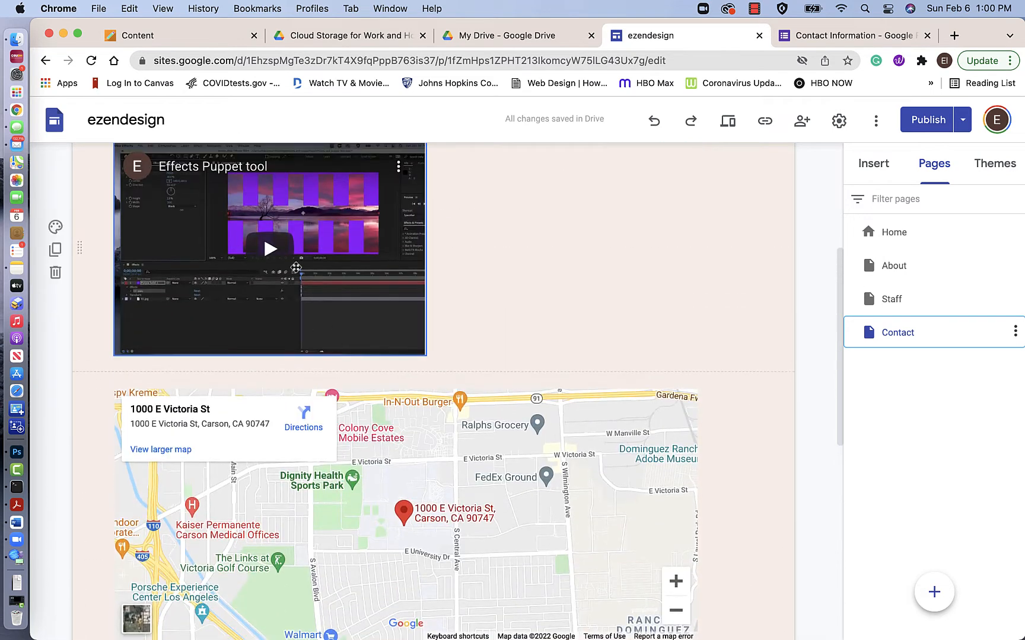
pyautogui.scroll(1, 309, 228)
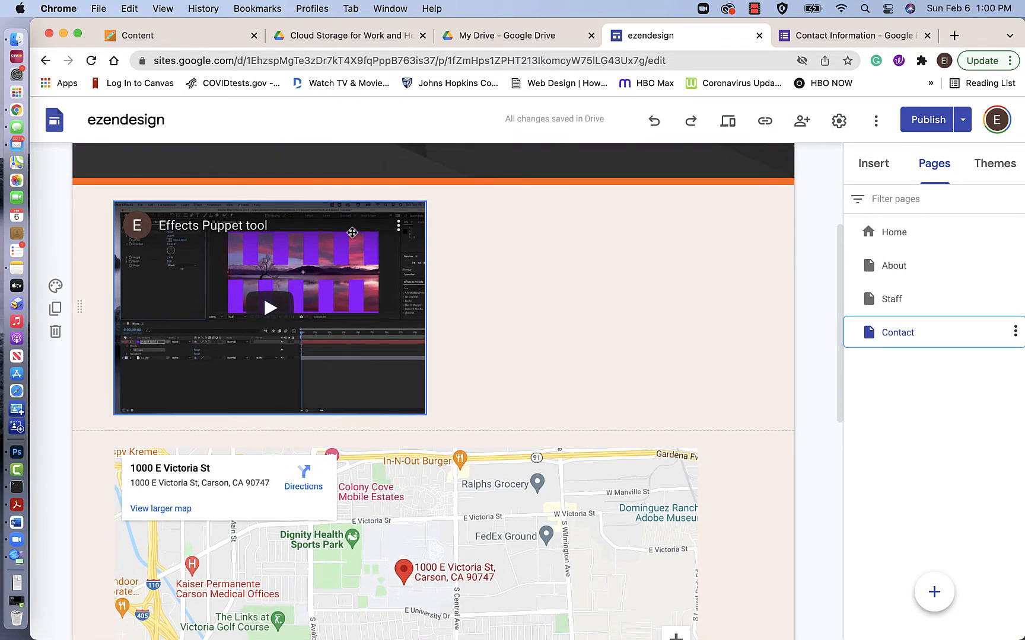
pyautogui.click(378, 280)
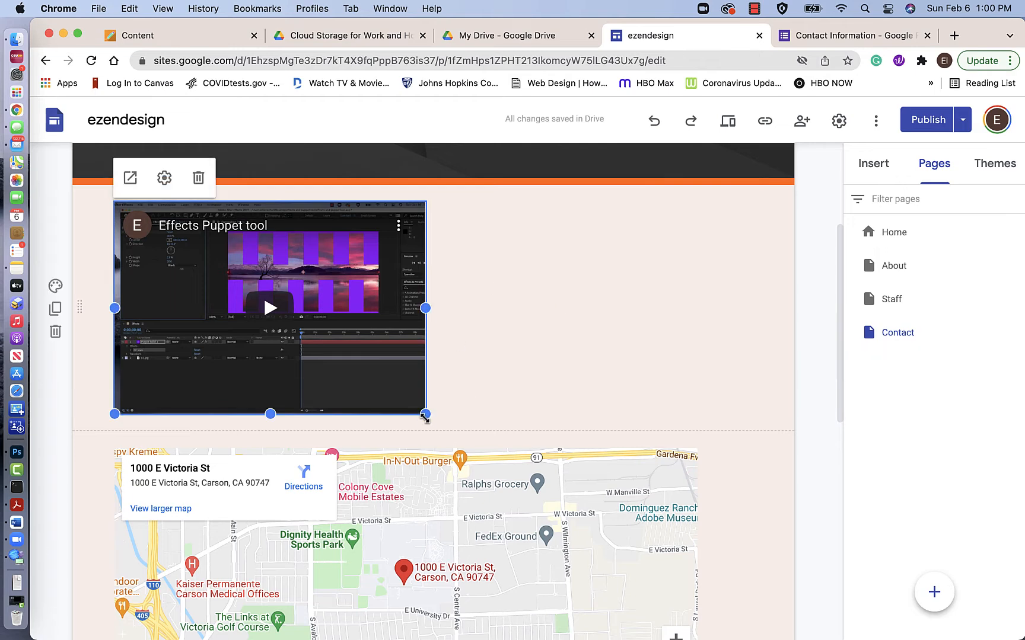
pyautogui.moveTo(425, 414); pyautogui.dragTo(697, 501)
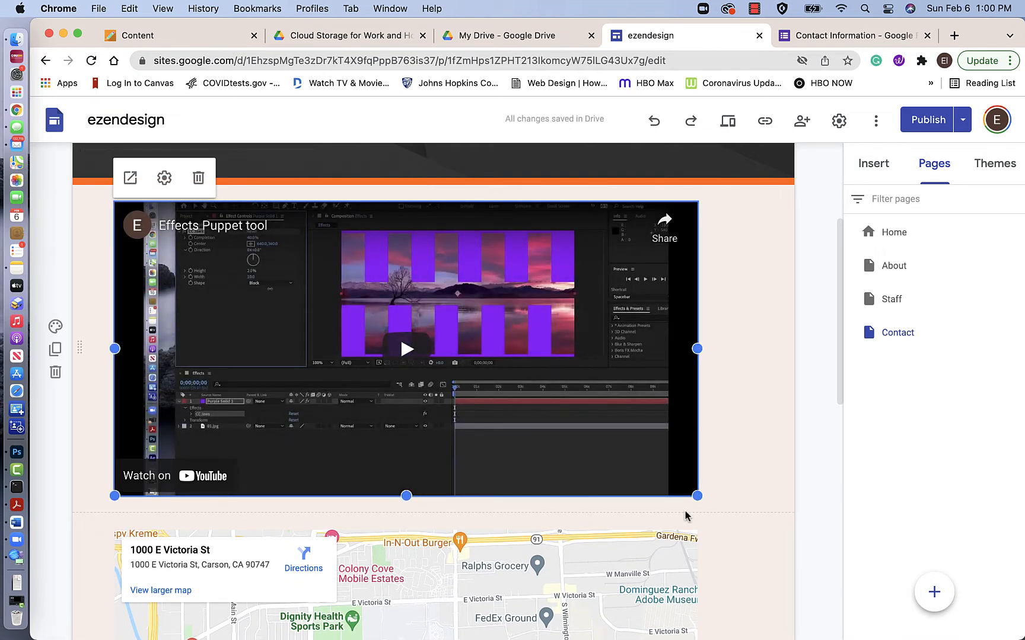
pyautogui.moveTo(697, 496)
pyautogui.mouseDown()
pyautogui.moveTo(669, 490)
pyautogui.moveTo(697, 507)
pyautogui.mouseUp()
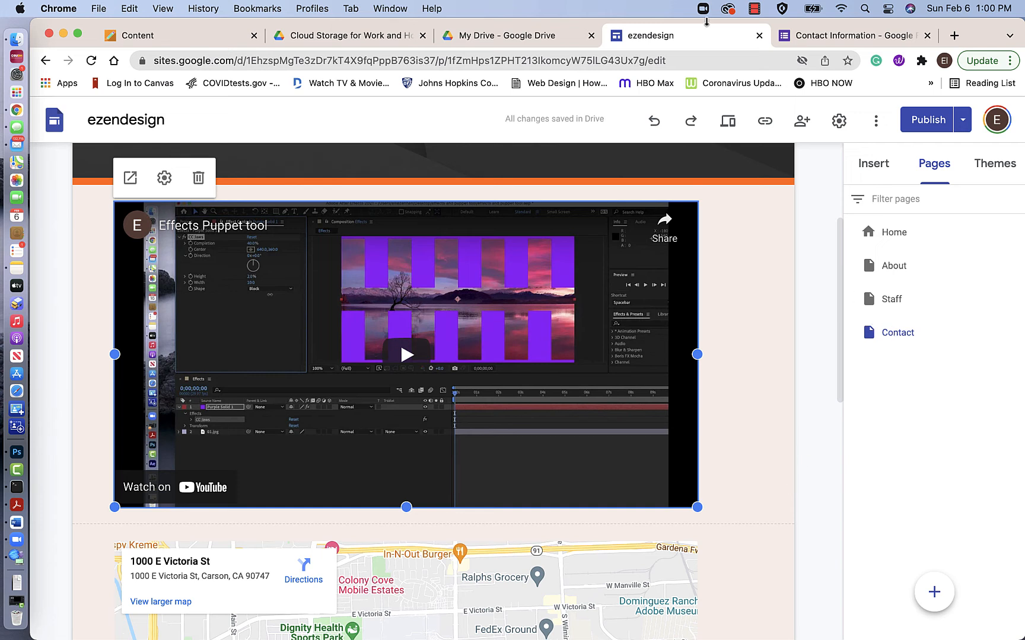
# Step: Add a subpage named "Forms" under the Contact page
pyautogui.click(888, 335)
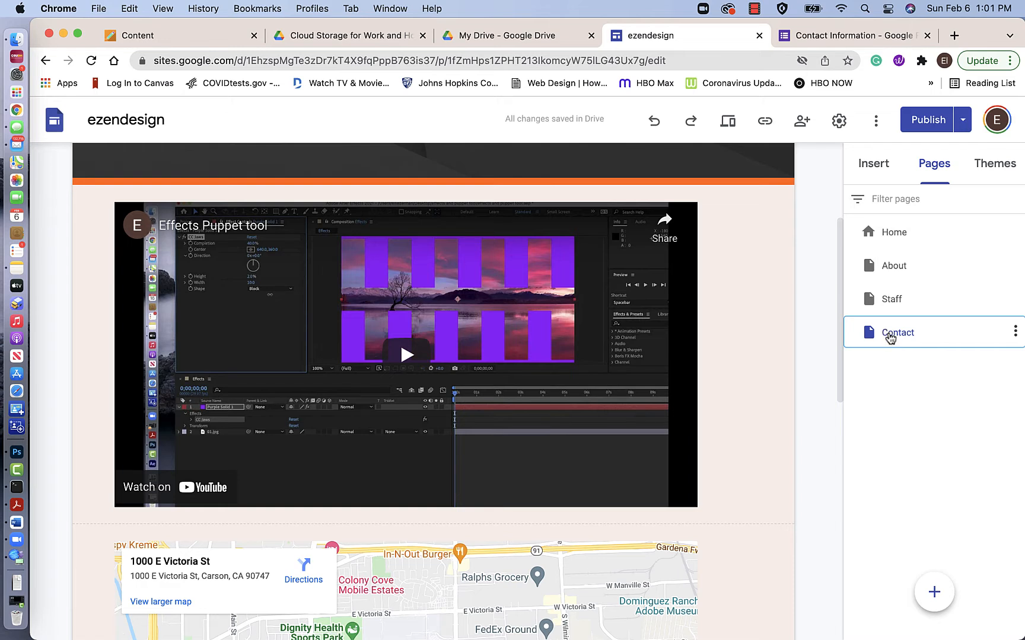
pyautogui.rightClick(894, 336)
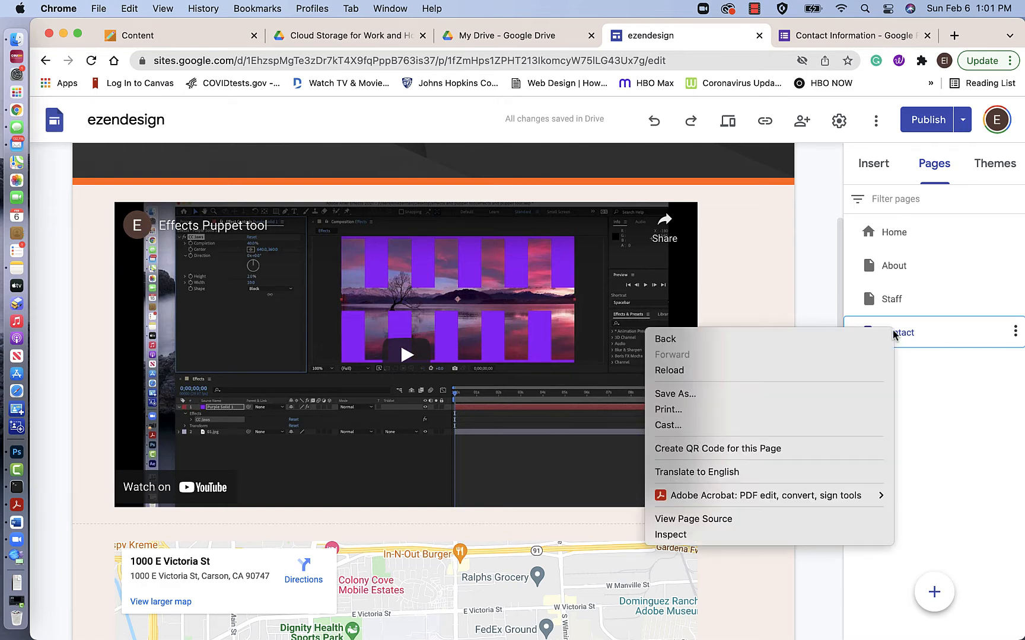
pyautogui.click(1015, 337)
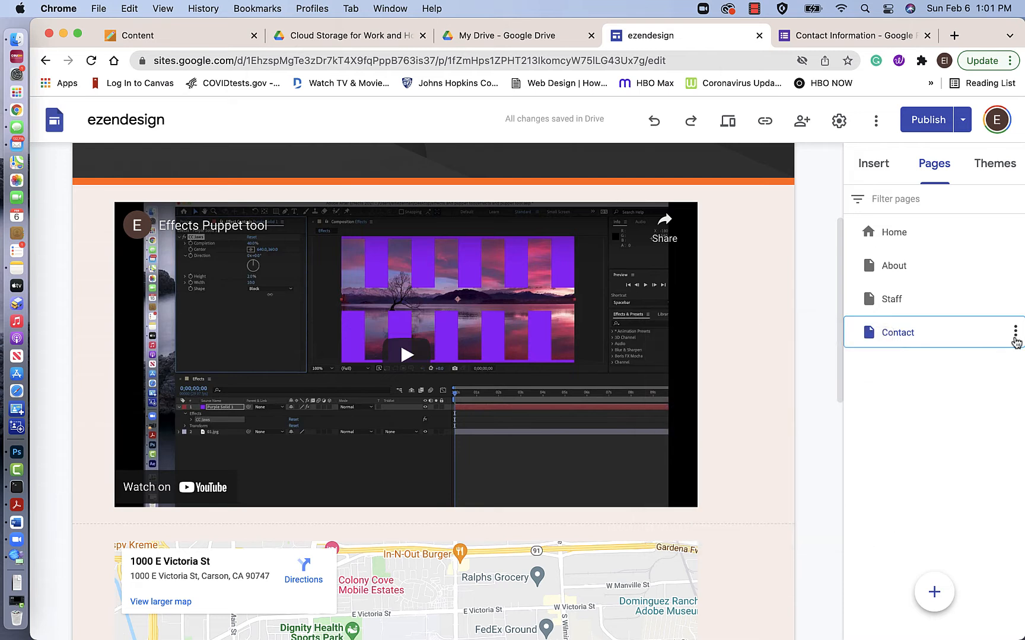
pyautogui.click(1016, 336)
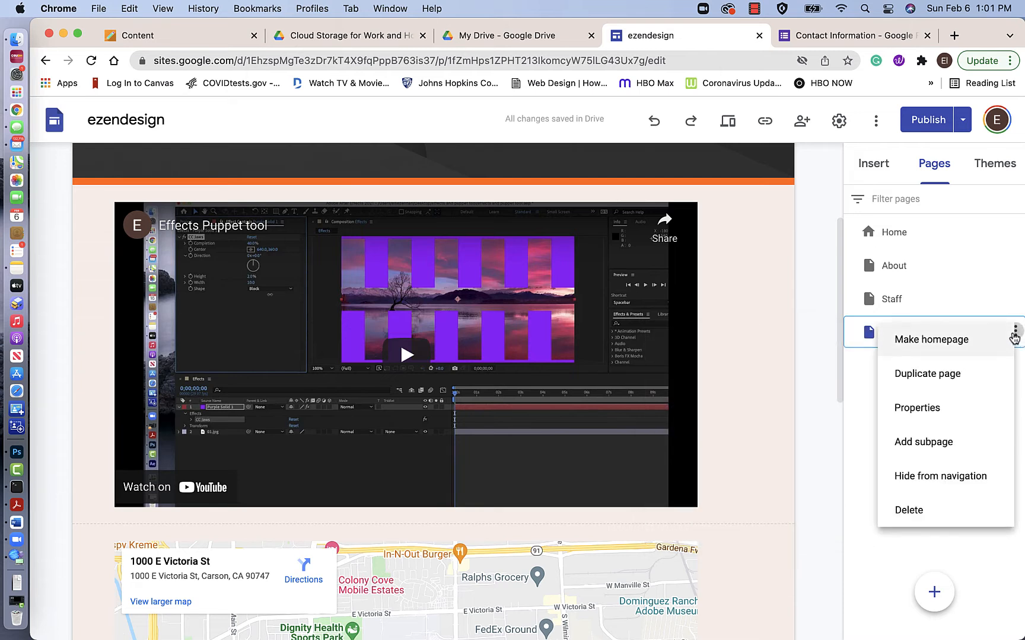
pyautogui.click(920, 448)
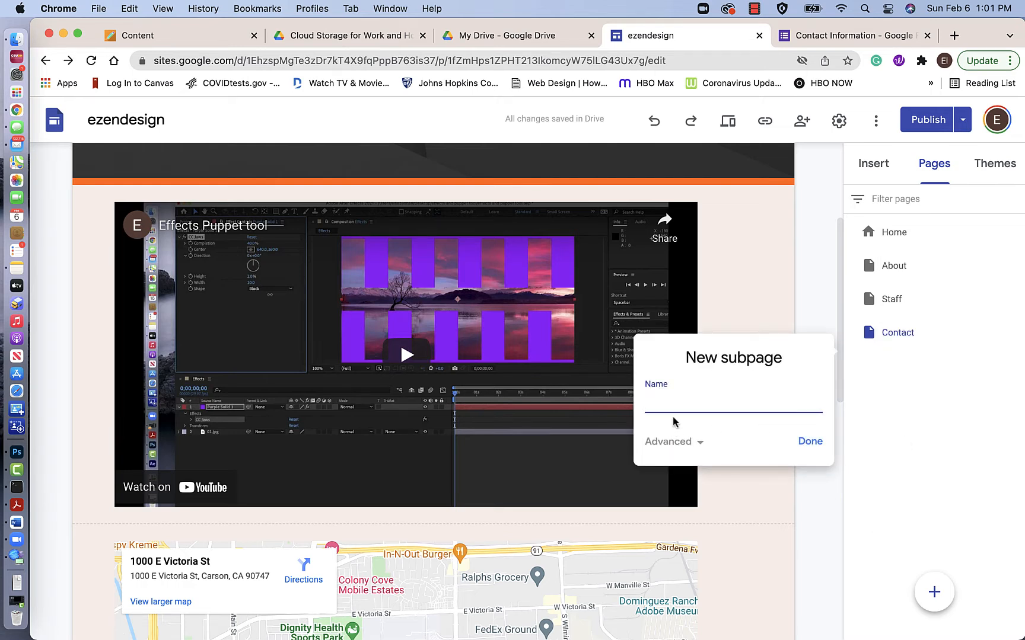
pyautogui.write('Forms')
pyautogui.click(802, 442)
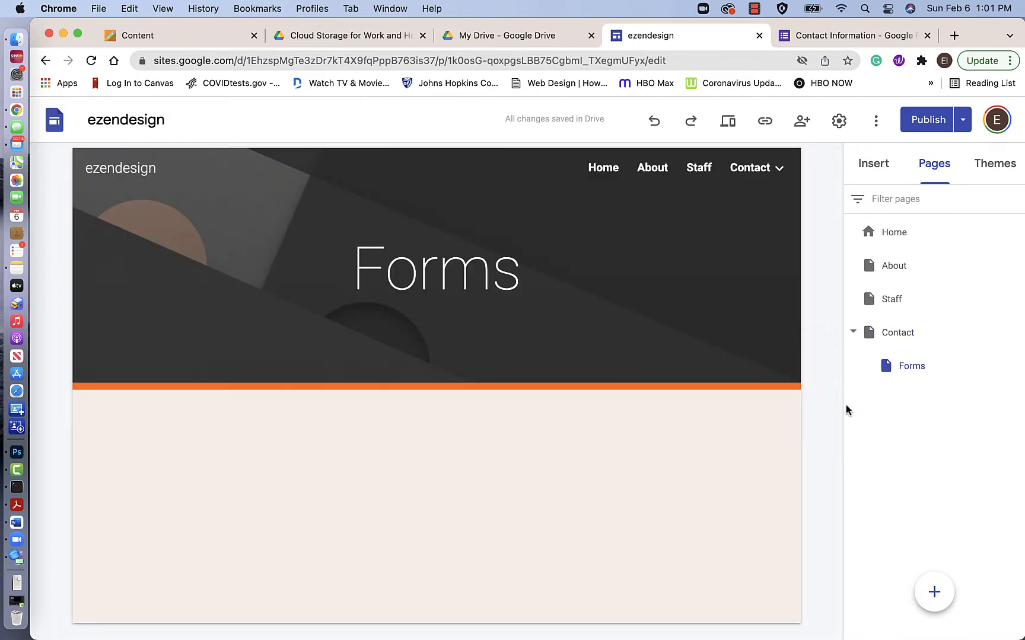
# Step: Return to the Contact page and check its entry in the site's navigation
pyautogui.click(386, 294)
pyautogui.click(901, 341)
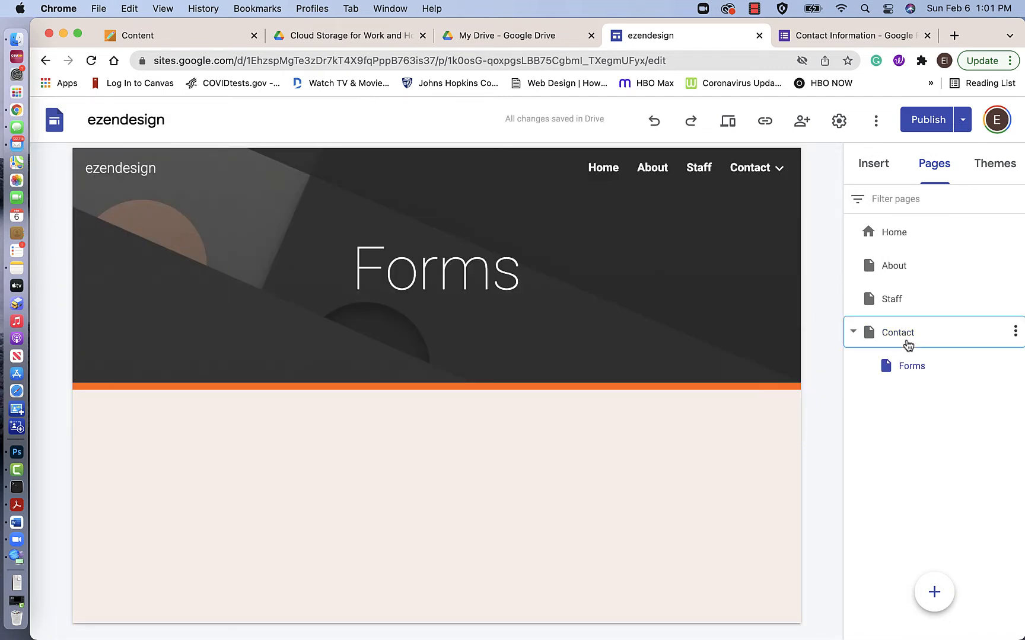
pyautogui.moveTo(731, 151)
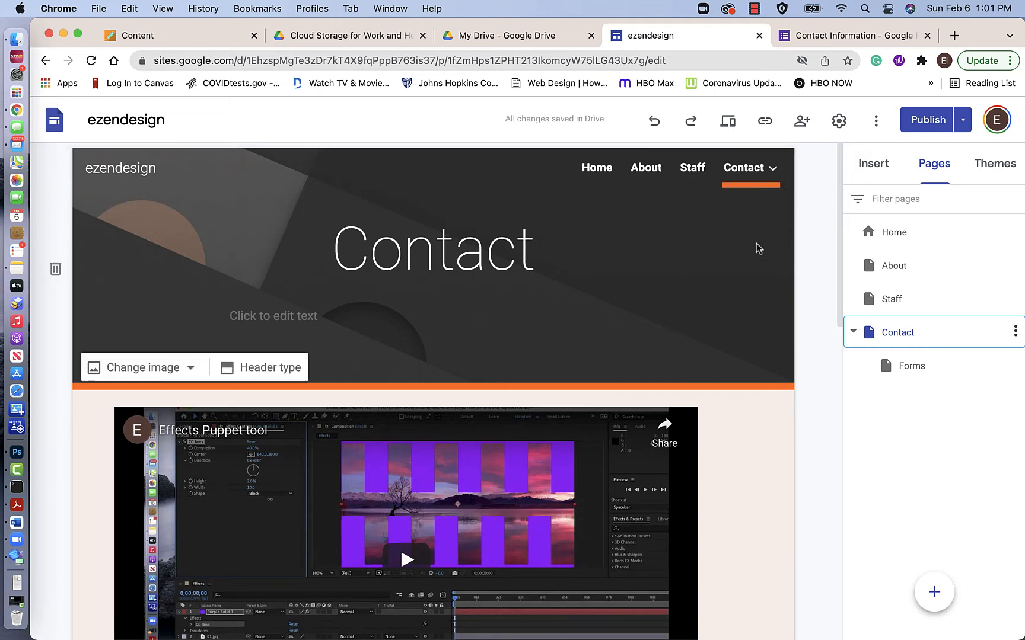
# Step: Open the Forms subpage and insert the "Contact Information" Google Form into it
pyautogui.click(901, 369)
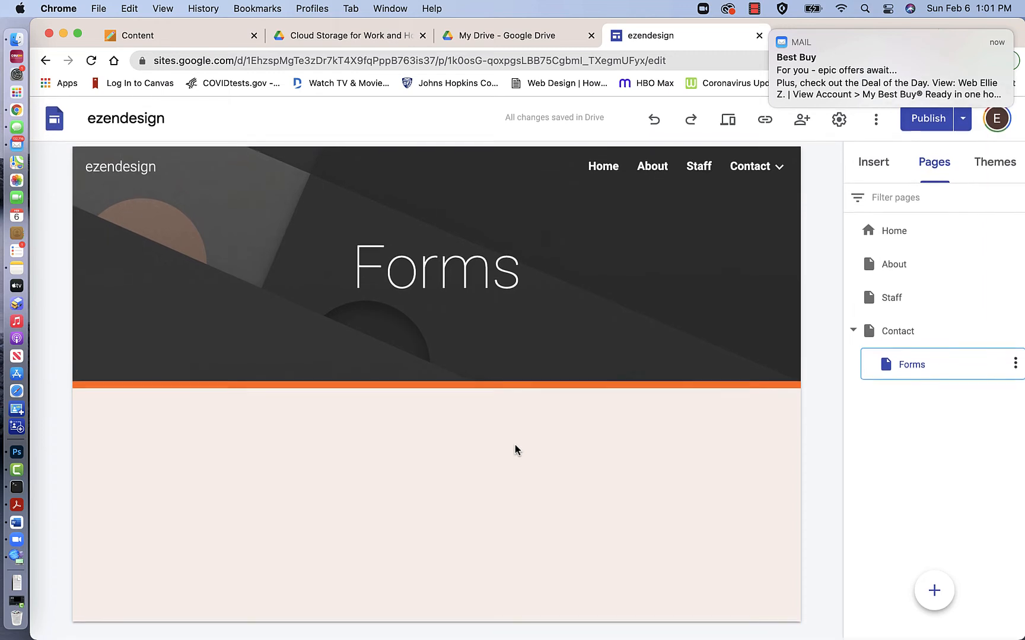
pyautogui.doubleClick(274, 459)
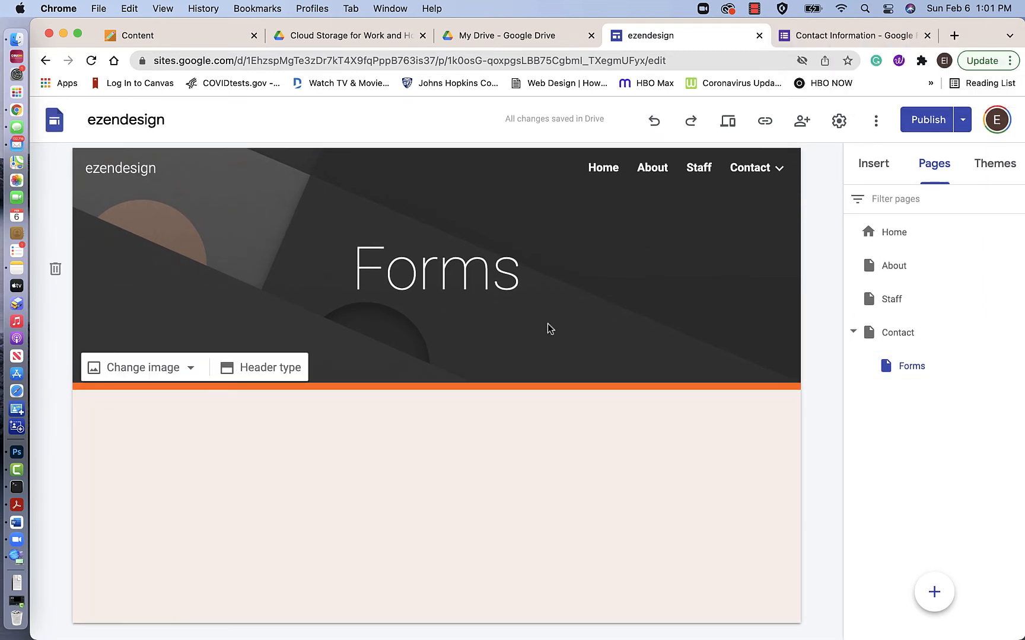
pyautogui.click(872, 166)
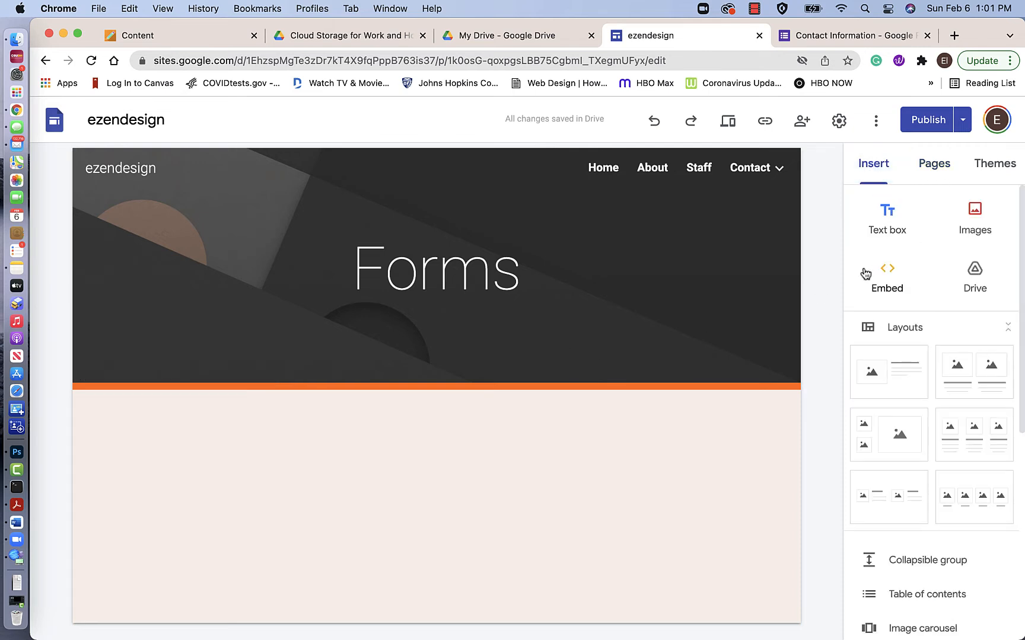
pyautogui.scroll(-3, 912, 463)
pyautogui.scroll(-5, 911, 468)
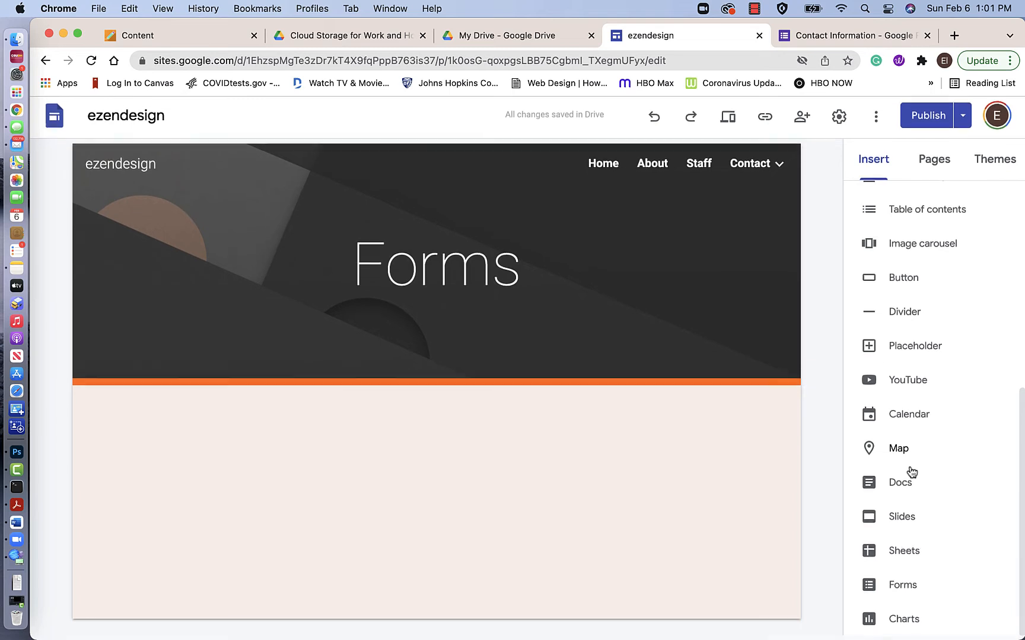
pyautogui.click(887, 590)
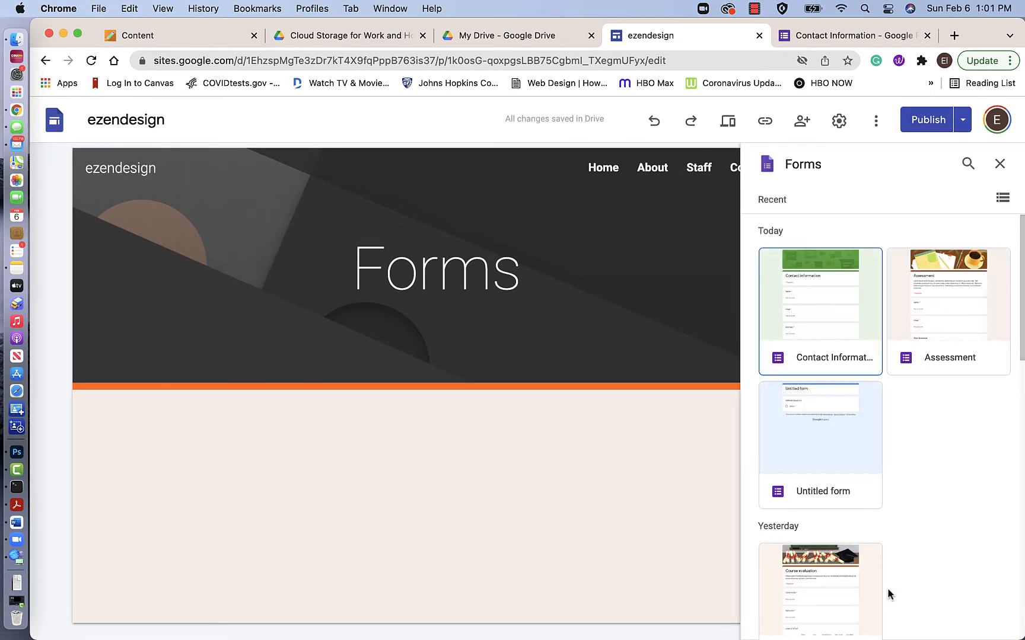
pyautogui.click(800, 308)
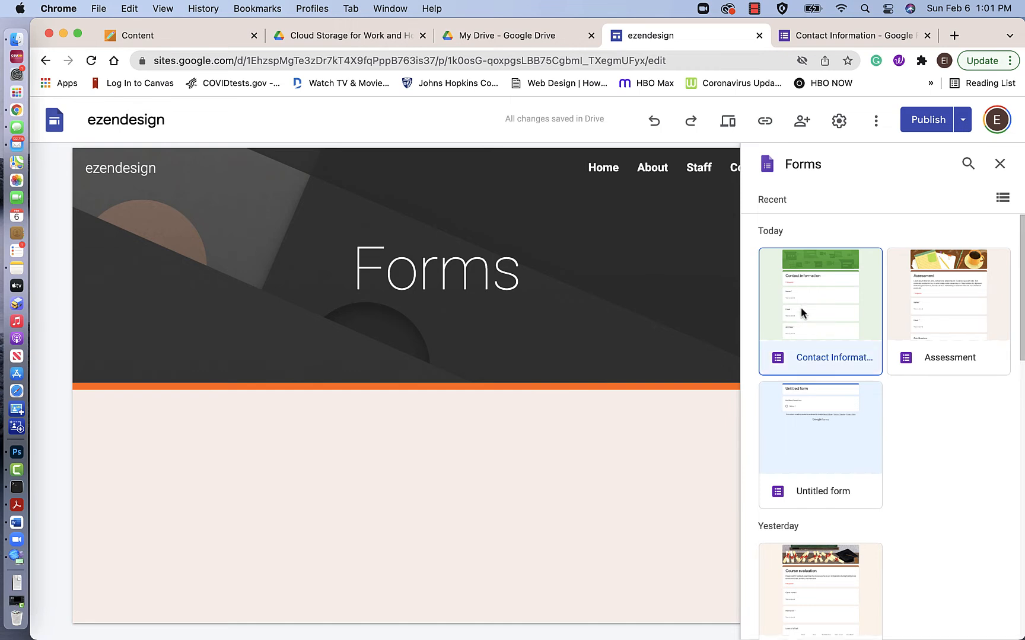
pyautogui.click(800, 307)
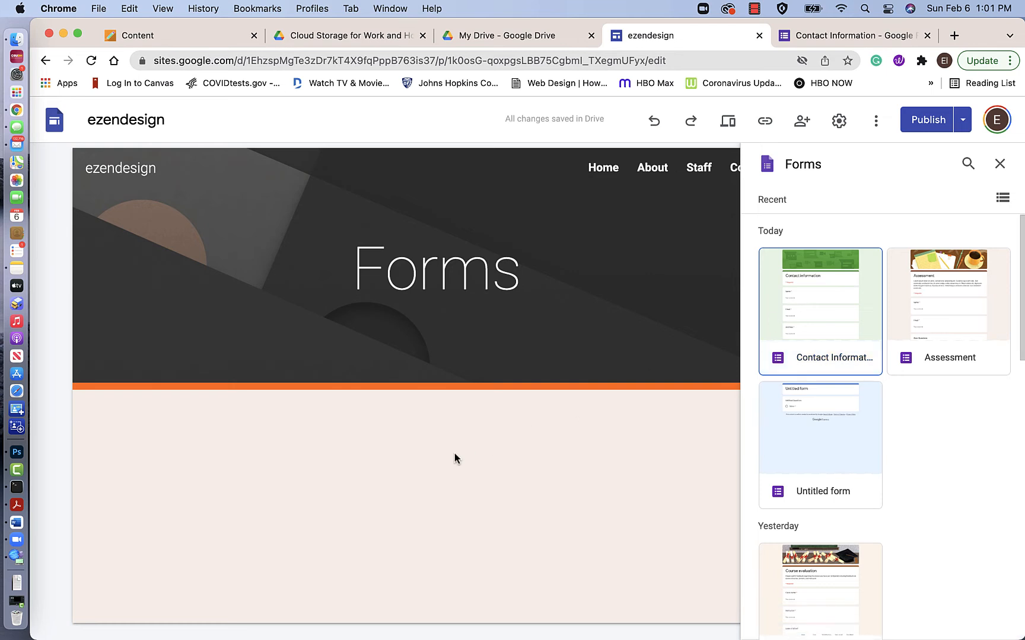
pyautogui.doubleClick(826, 323)
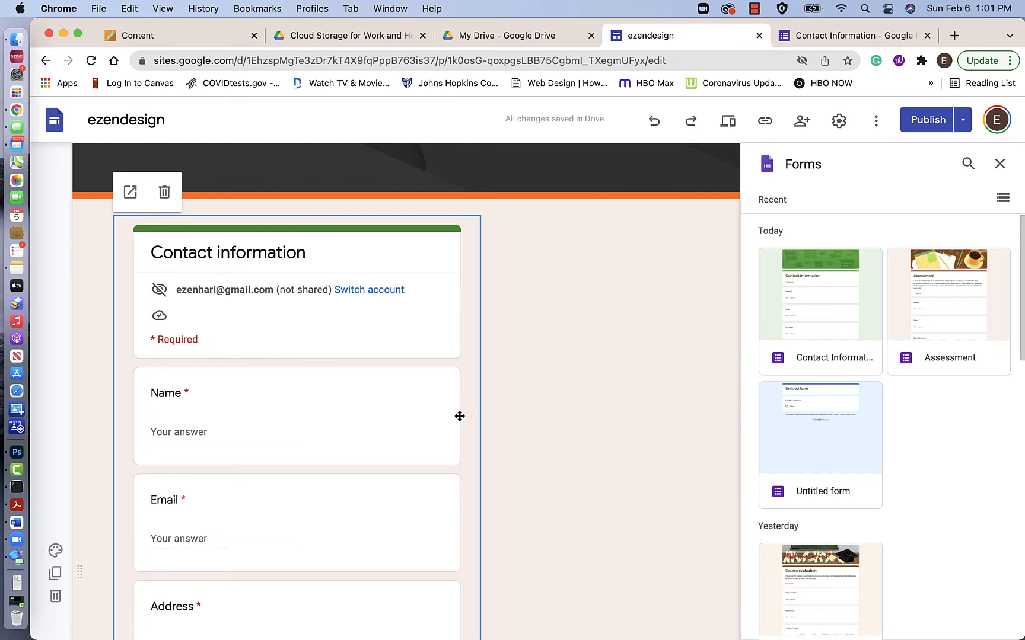
# Step: Widen the embedded contact form to span the full content width of the Forms page
pyautogui.scroll(-10, 460, 416)
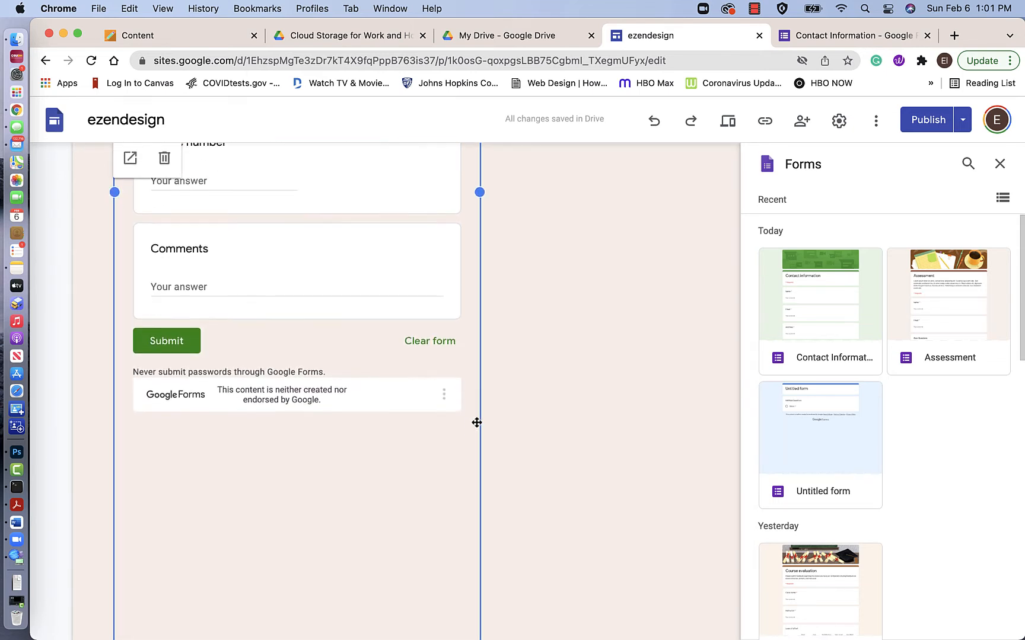
pyautogui.scroll(-5, 477, 422)
pyautogui.moveTo(479, 502); pyautogui.dragTo(715, 498)
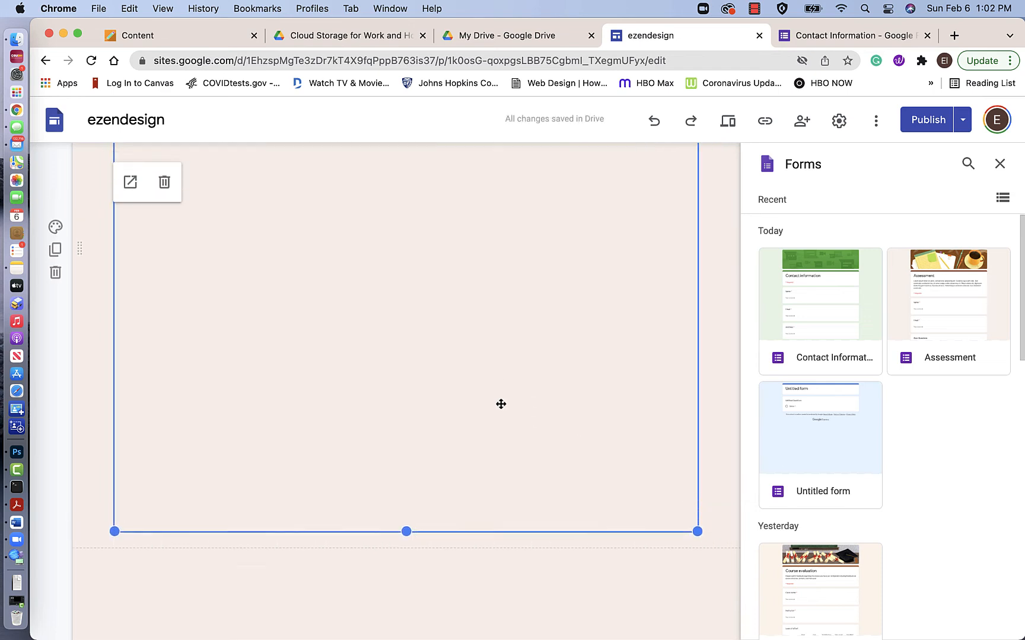
pyautogui.scroll(10, 501, 404)
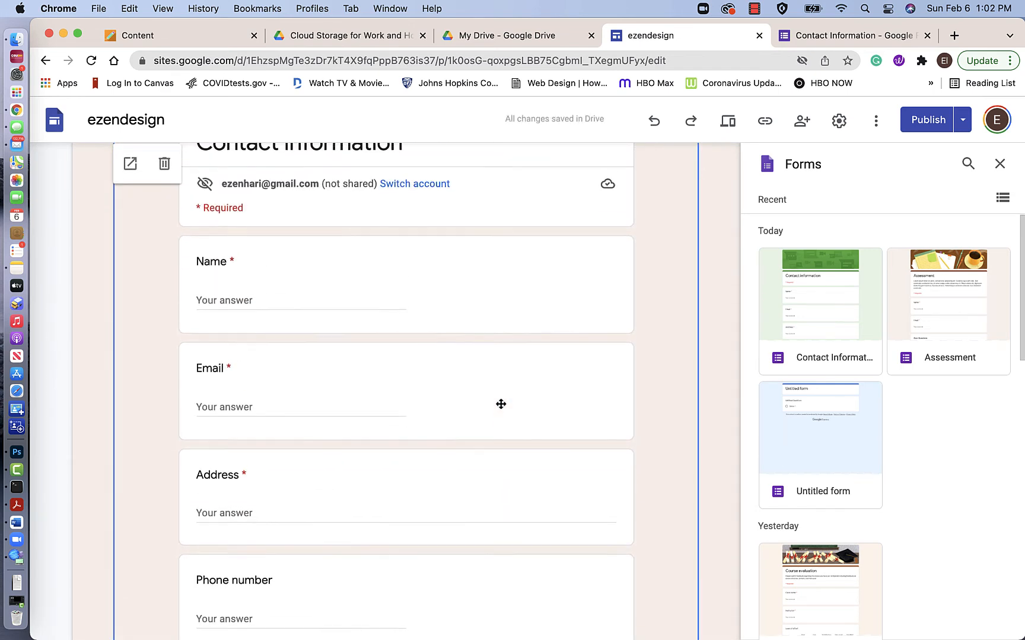
pyautogui.scroll(2, 501, 404)
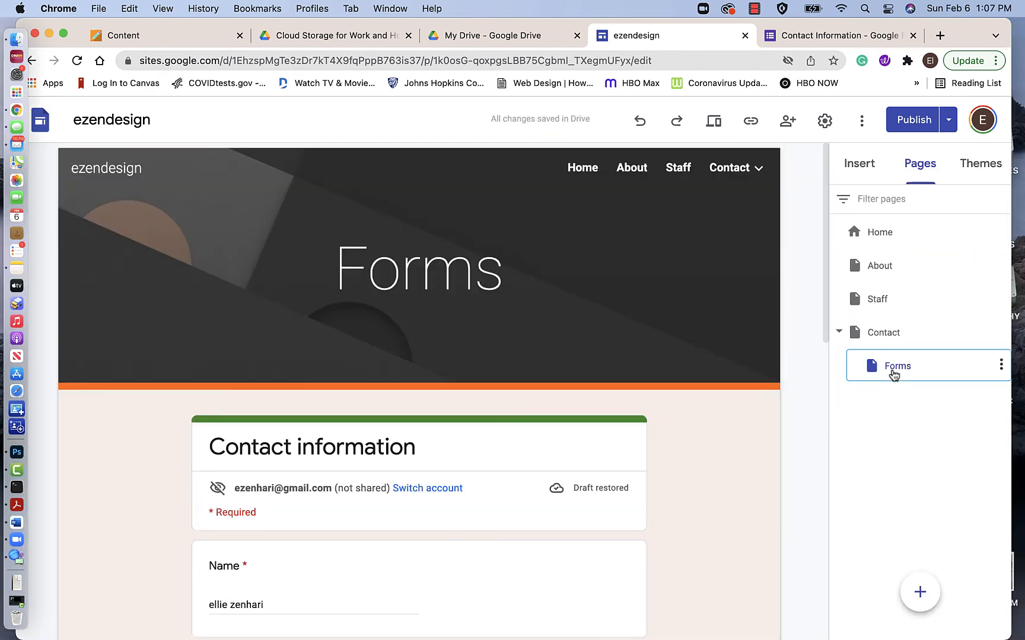
# Step: Preview the Forms page and look over the embedded contact form
pyautogui.scroll(-8, 389, 454)
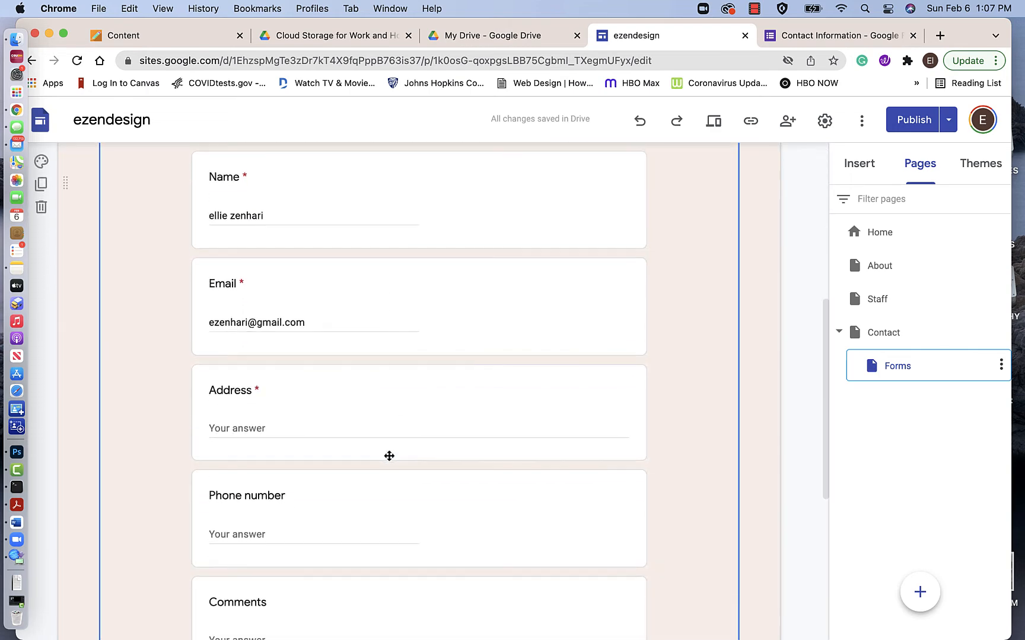
pyautogui.scroll(8, 389, 456)
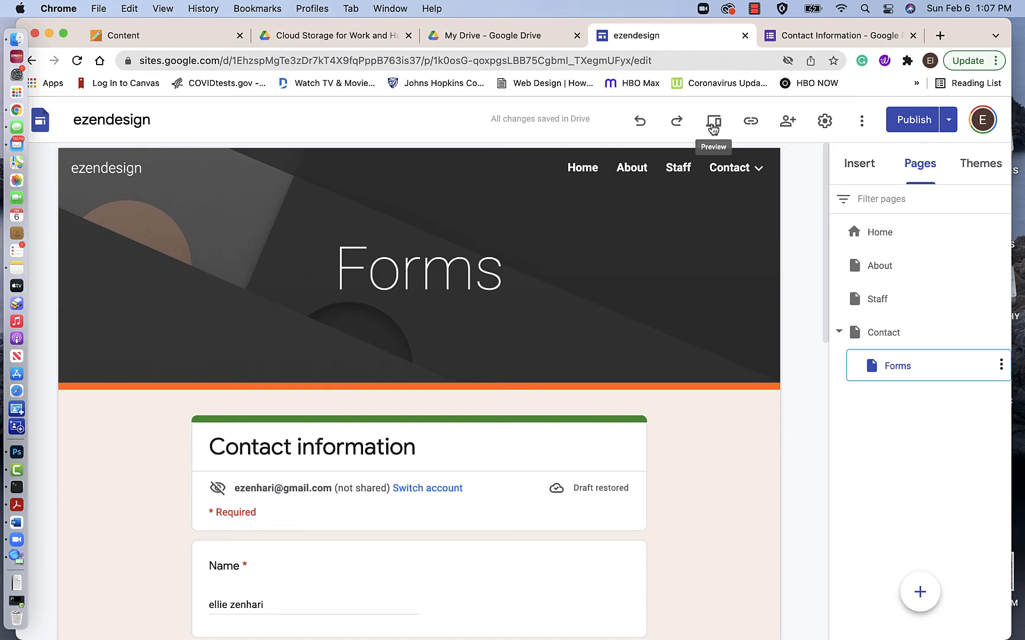
pyautogui.click(713, 126)
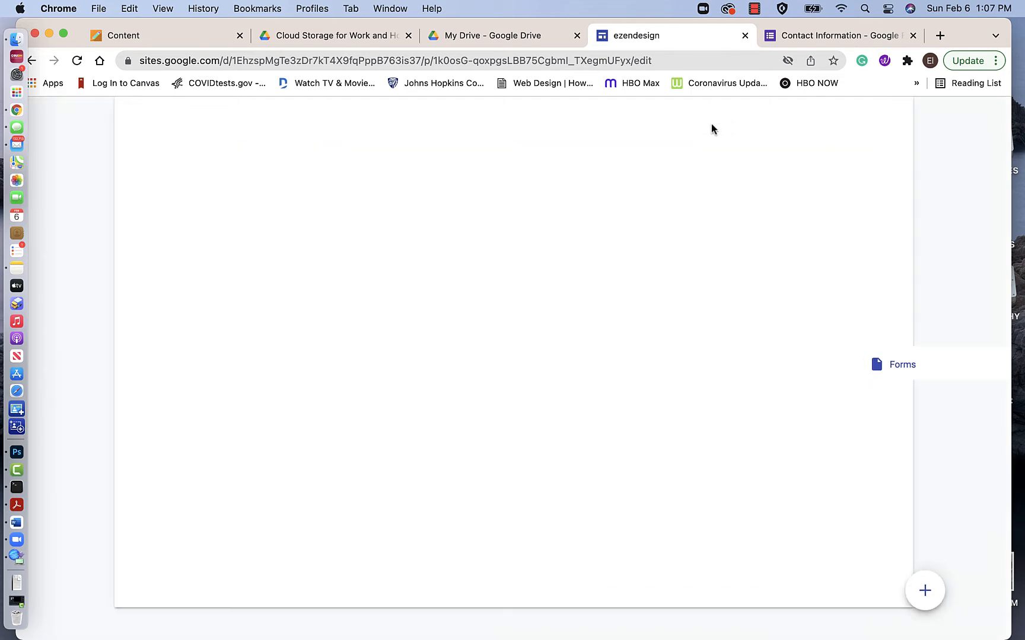
pyautogui.scroll(-5, 348, 522)
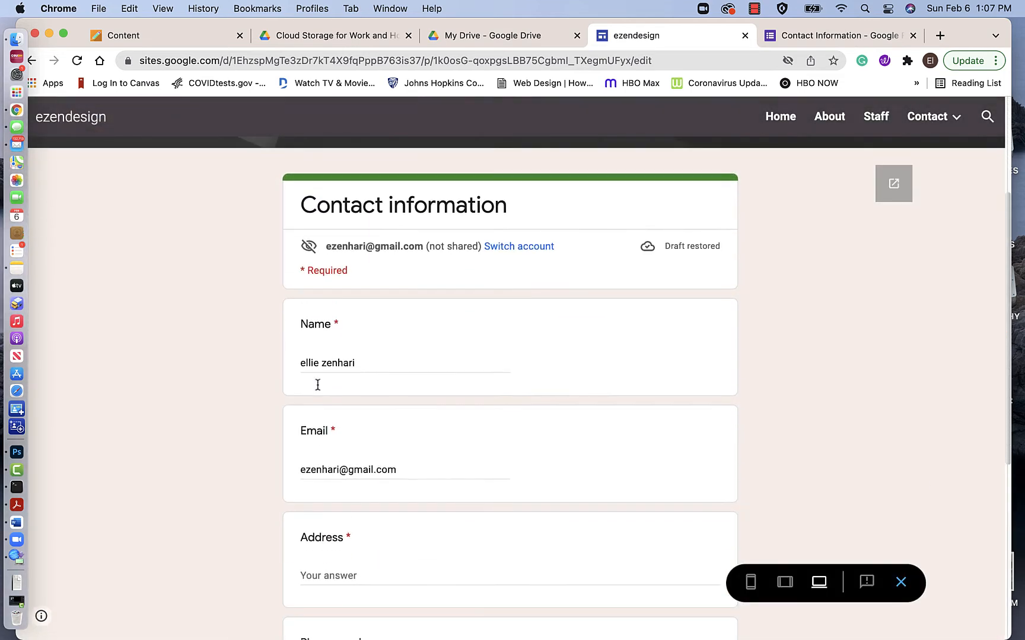
# Step: Test the previewed form by entering "kljk" as the Address, erasing it and trying to submit the form
pyautogui.click(314, 360)
pyautogui.click(365, 401)
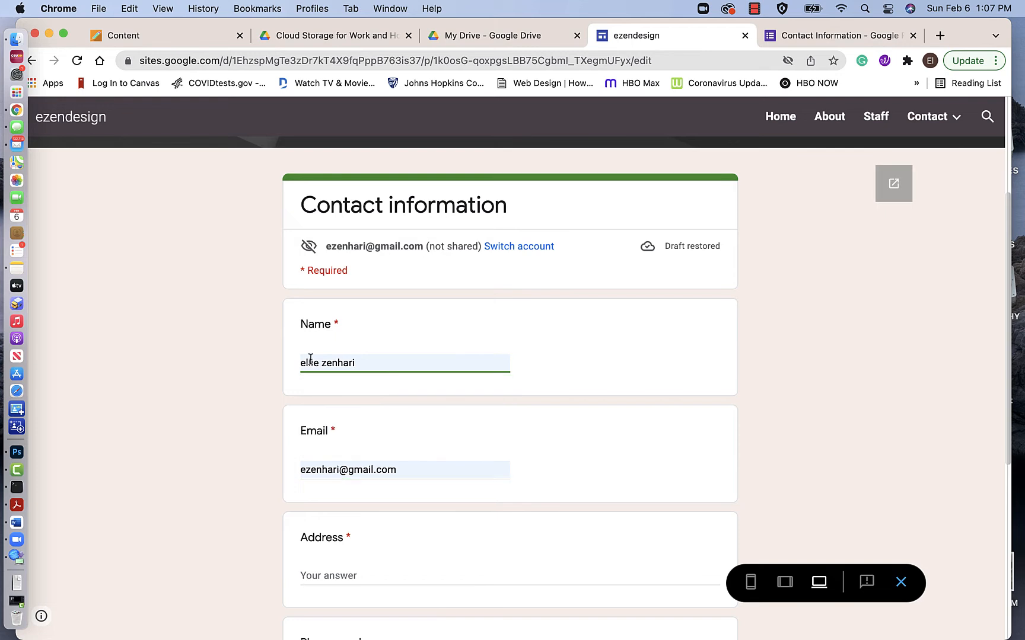
pyautogui.scroll(-5, 332, 510)
pyautogui.click(305, 289)
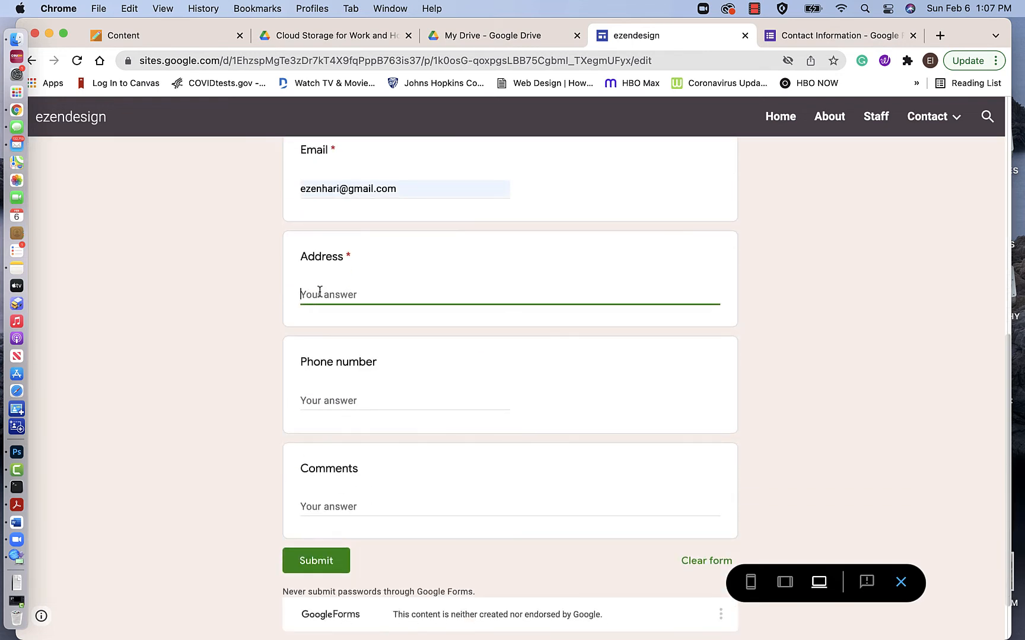
pyautogui.write('kljk')
pyautogui.press('BackSpace')
pyautogui.press('BackSpace')
pyautogui.press('BackSpace')
pyautogui.press('BackSpace')
pyautogui.click(318, 564)
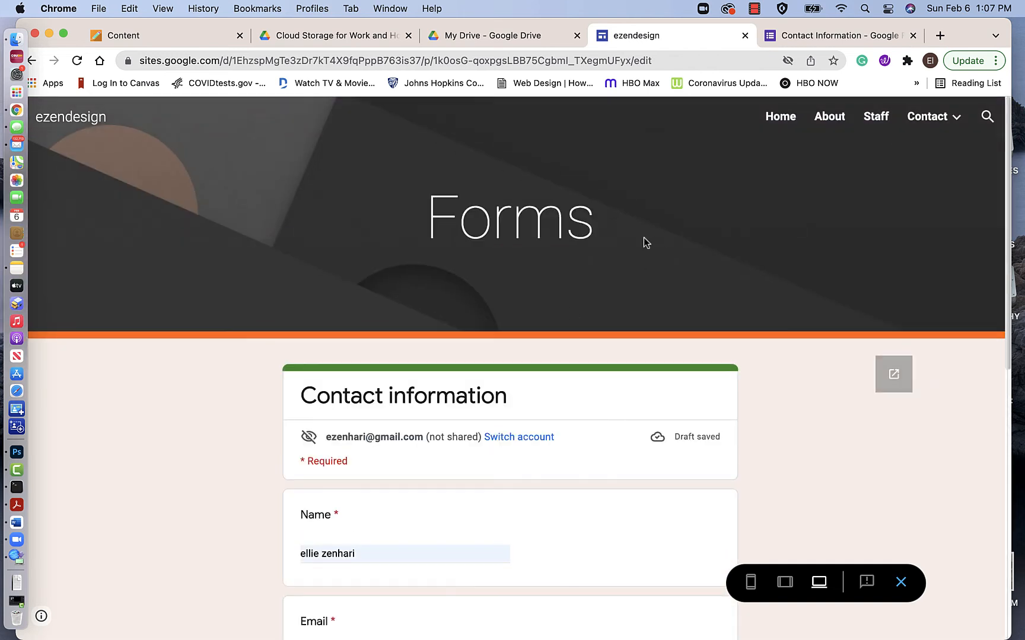
# Step: Close the Contact Information form and the site preview, and reopen the "ezendesign" site from Google Drive
pyautogui.click(790, 42)
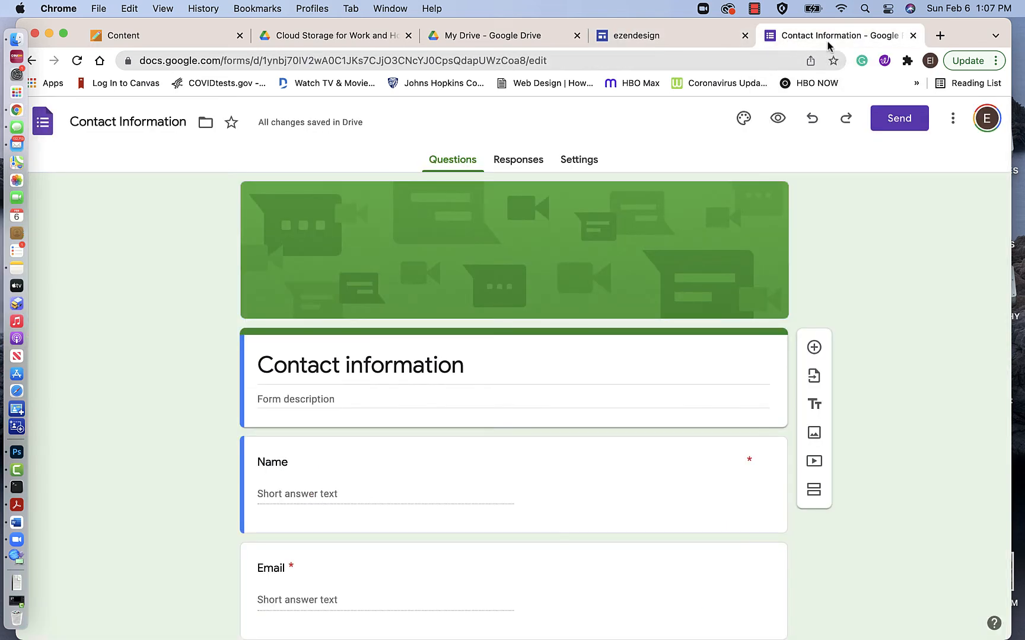
pyautogui.click(912, 36)
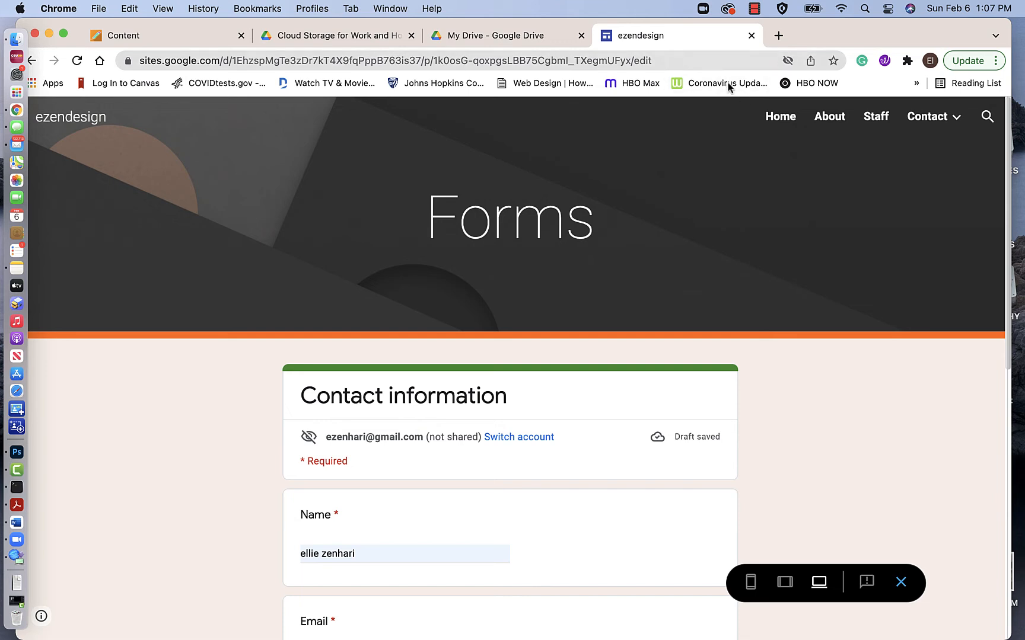
pyautogui.click(751, 36)
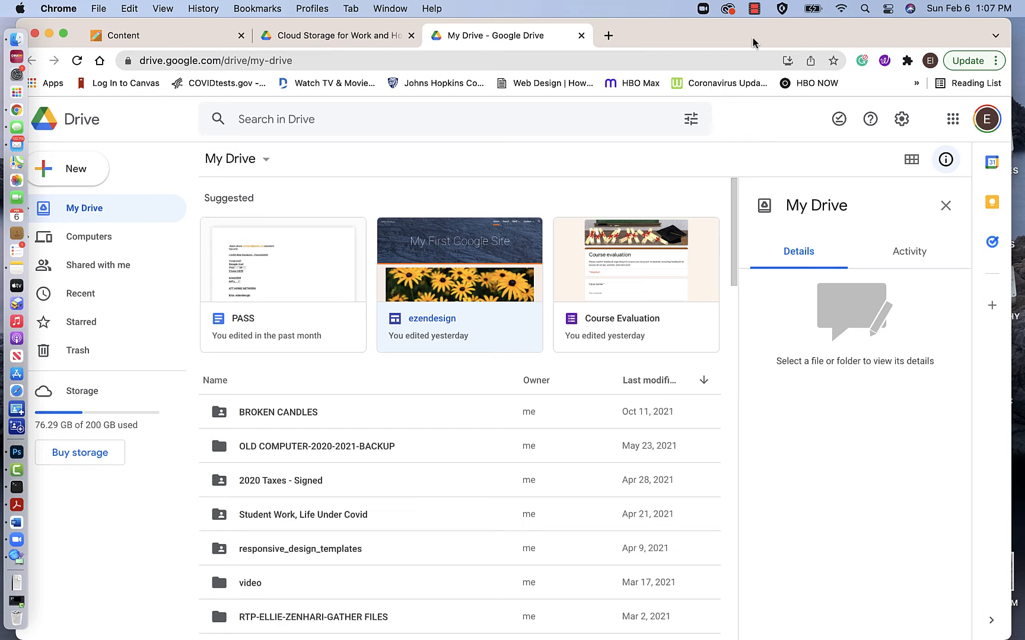
pyautogui.click(487, 317)
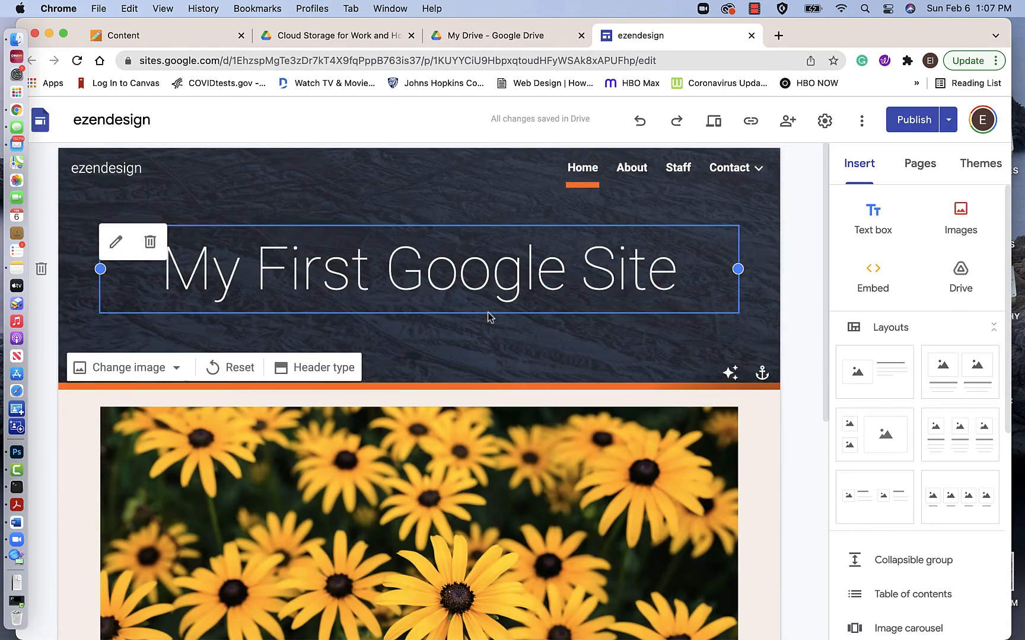
# Step: Go to the Forms subpage through the site's Contact navigation entry and examine the embedded form
pyautogui.moveTo(740, 176)
pyautogui.click(650, 218)
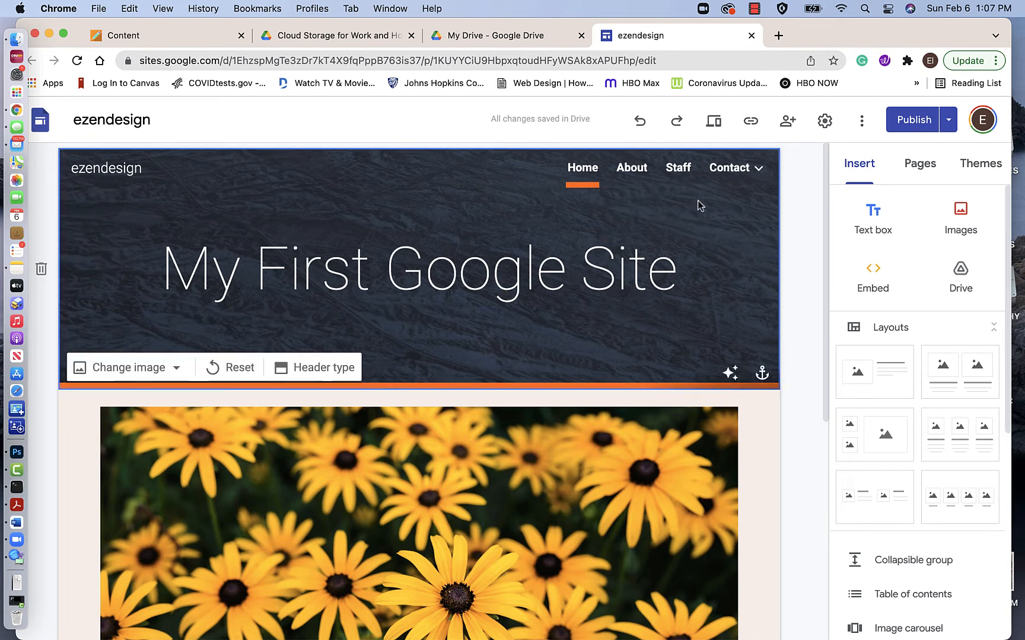
pyautogui.click(647, 217)
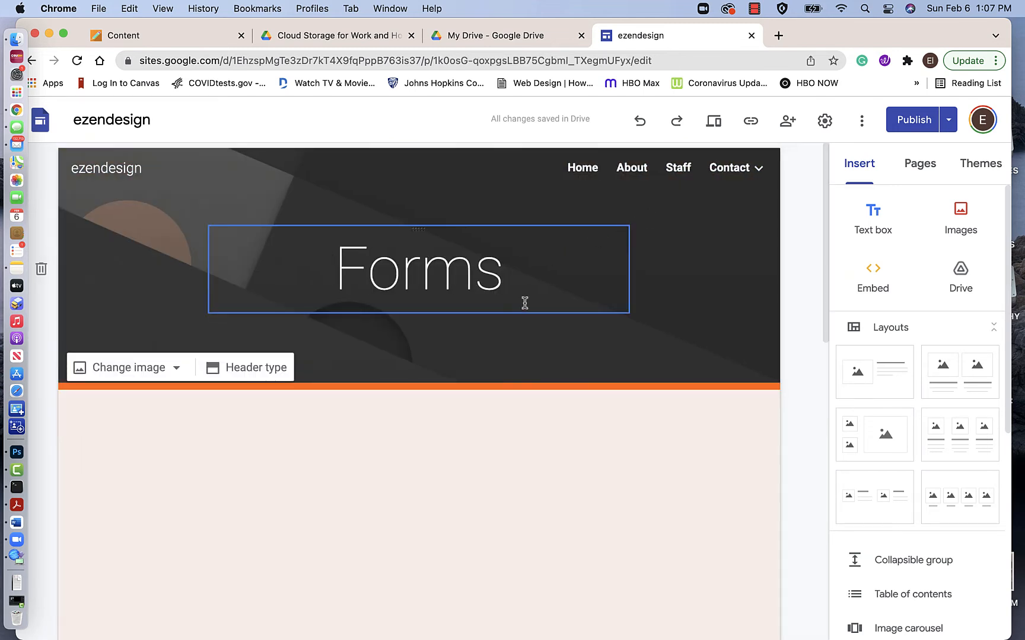
pyautogui.scroll(-2, 480, 417)
pyautogui.scroll(-5, 482, 420)
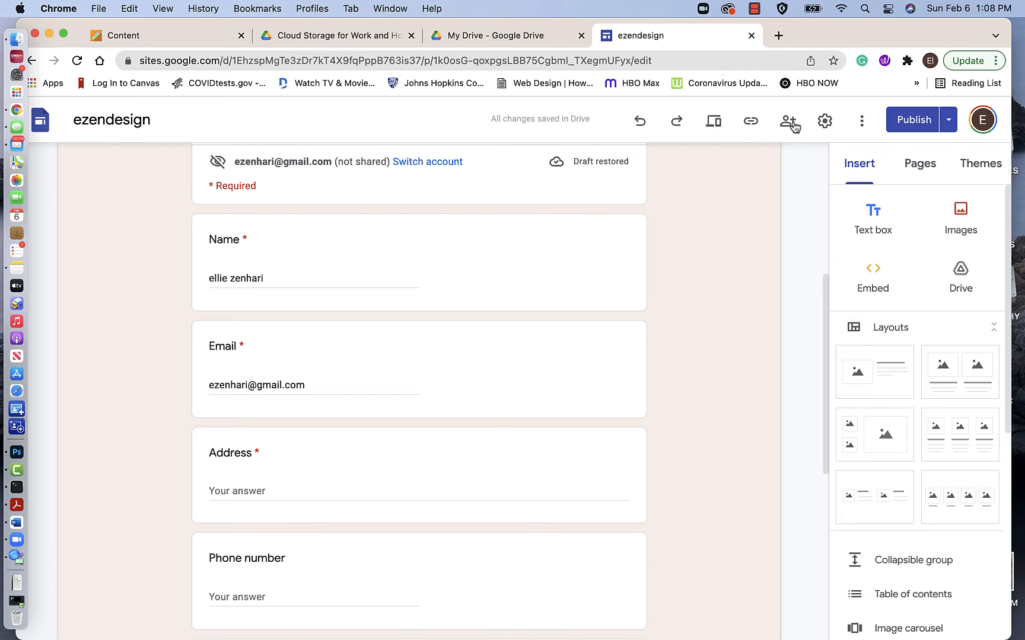
# Step: View the published site link of the Forms page and dismiss it
pyautogui.click(751, 125)
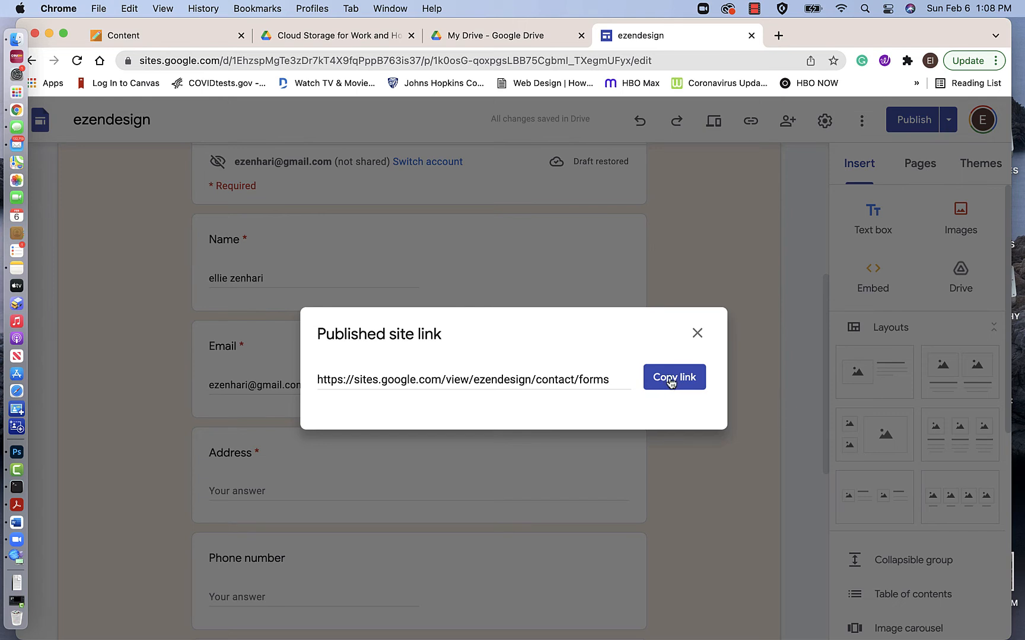
pyautogui.click(698, 335)
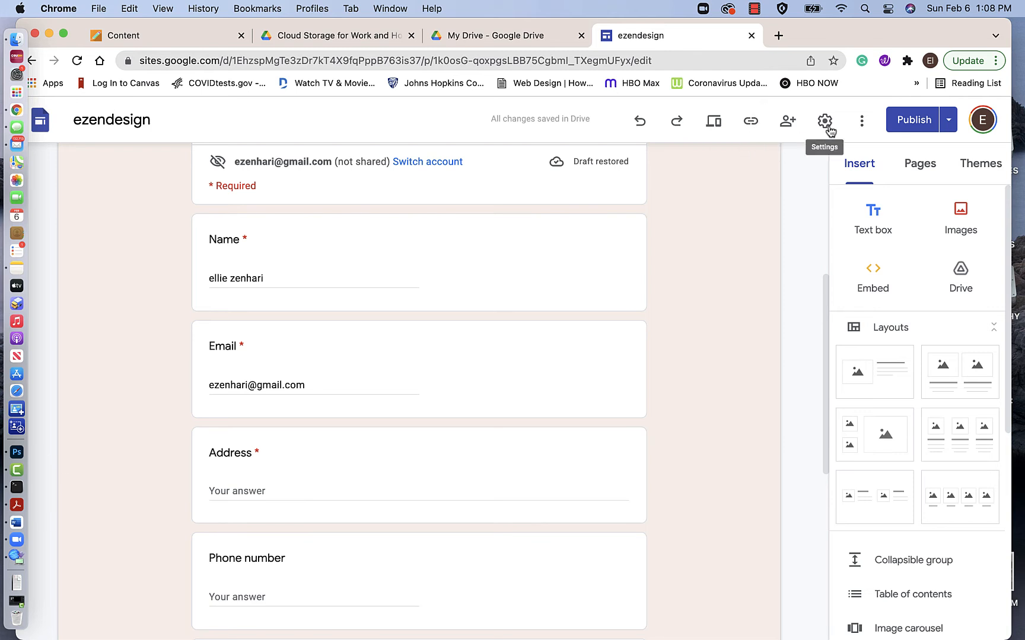
pyautogui.scroll(10, 545, 329)
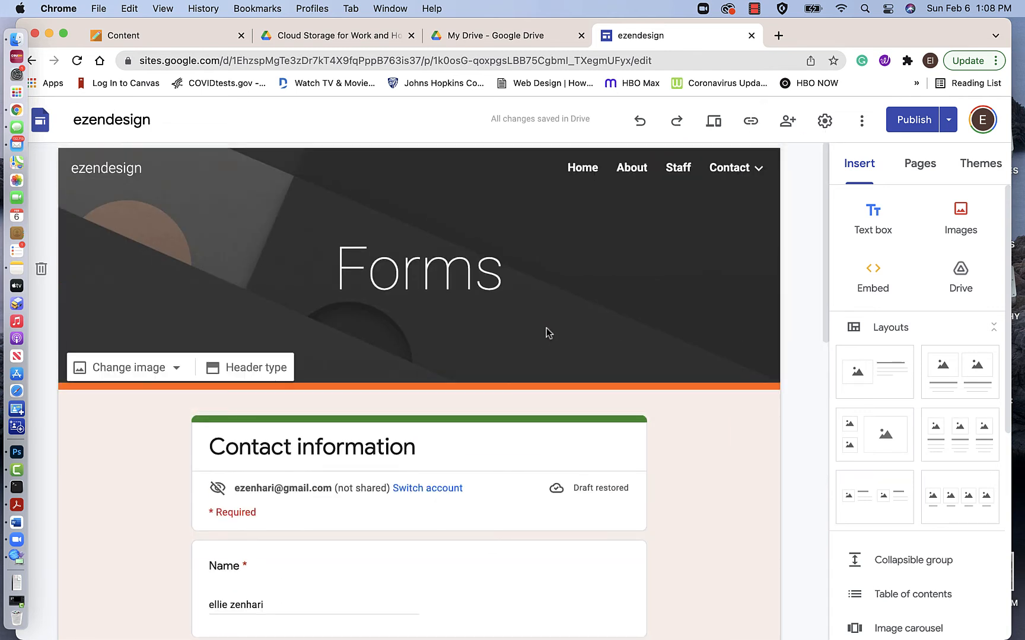
pyautogui.scroll(-3, 547, 332)
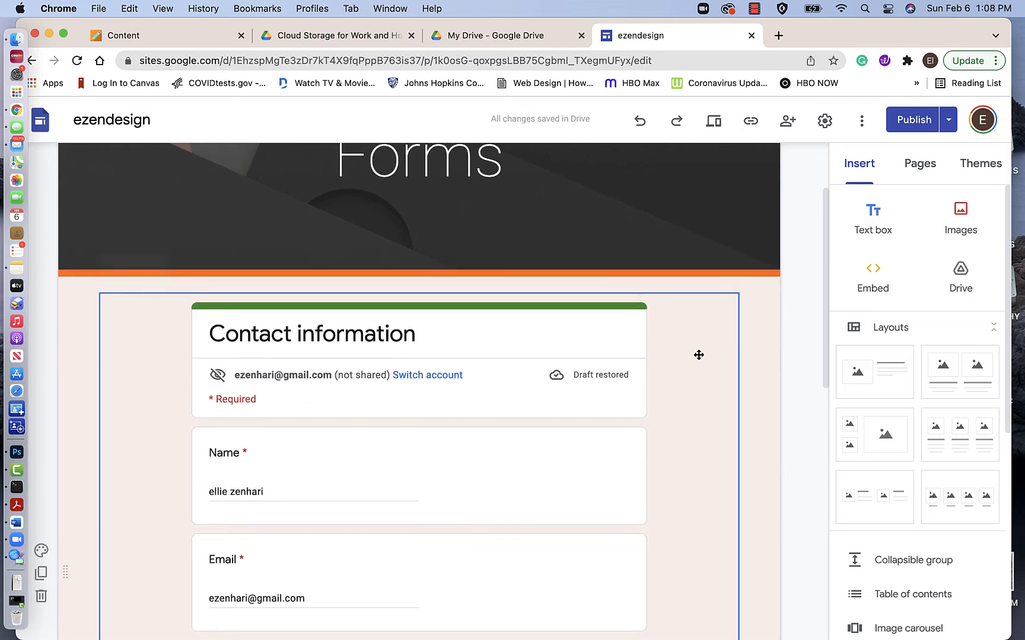
pyautogui.click(698, 355)
pyautogui.scroll(4, 734, 374)
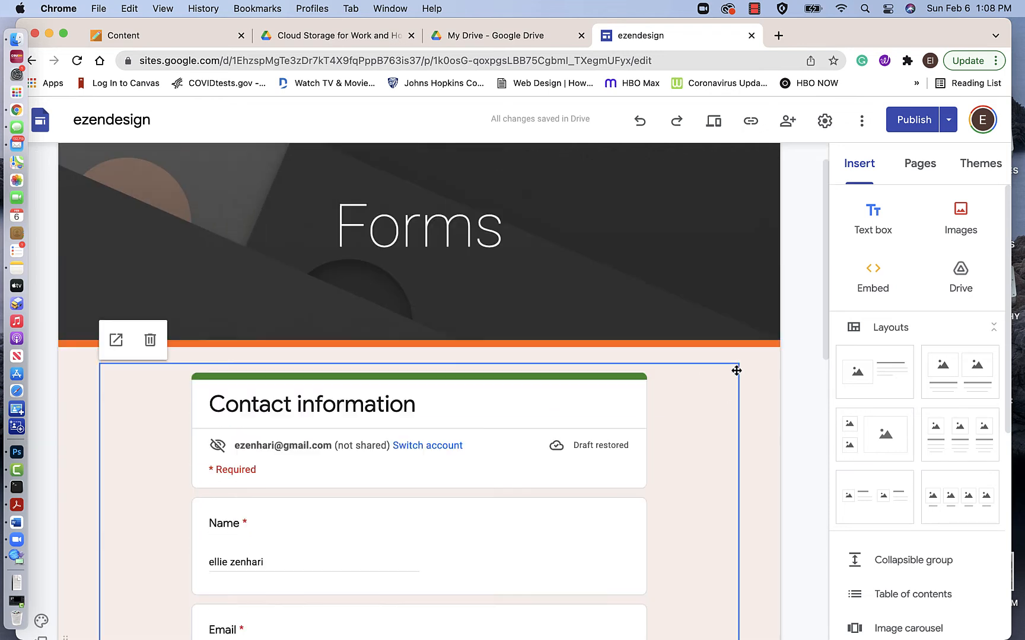
# Step: Switch the site editor from the Forms subpage to the About page and go to its empty area
pyautogui.click(927, 170)
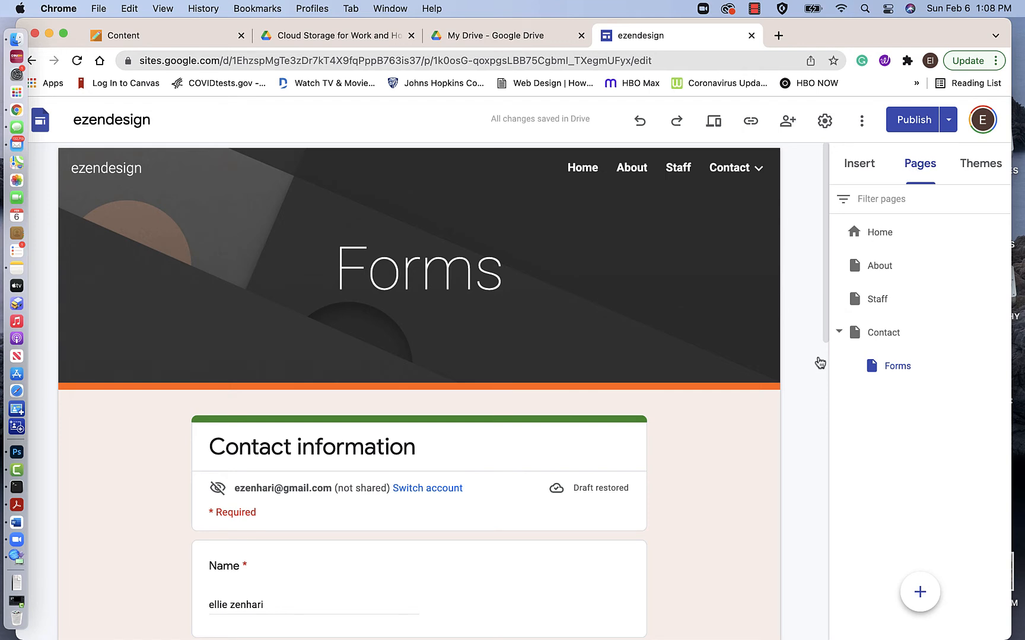
pyautogui.click(879, 268)
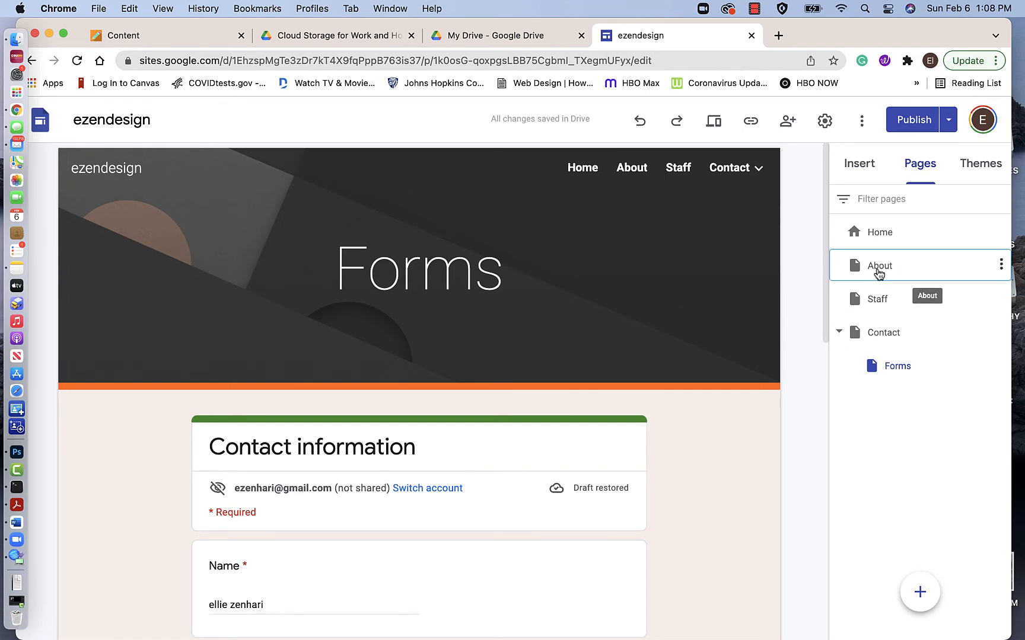
pyautogui.scroll(-2, 625, 418)
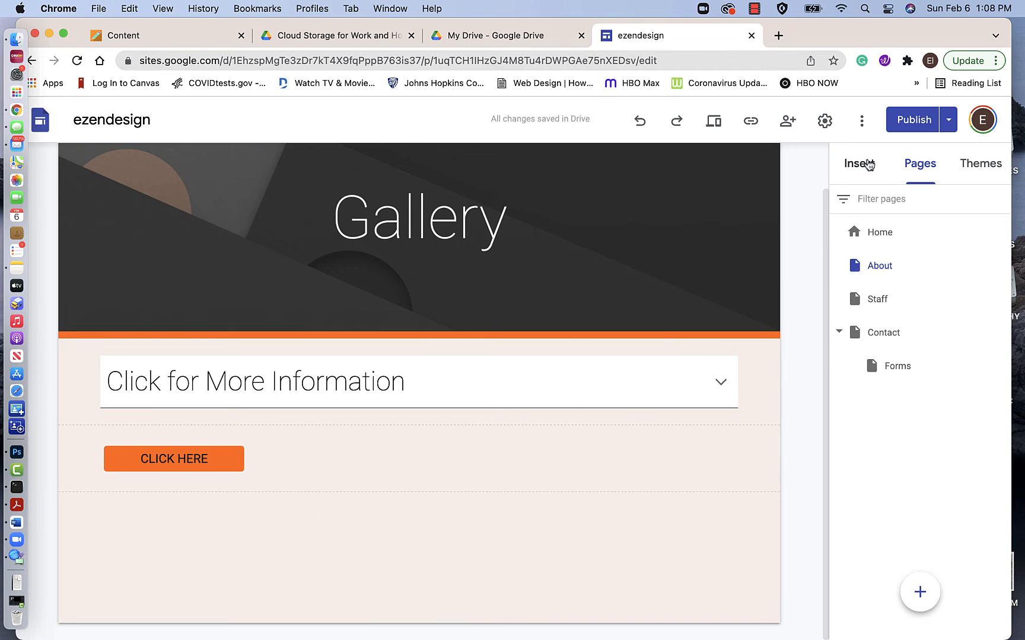
# Step: Insert the "Photo album" Google Slides presentation into the About page below the CLICK HERE button
pyautogui.click(861, 164)
pyautogui.scroll(-6, 898, 462)
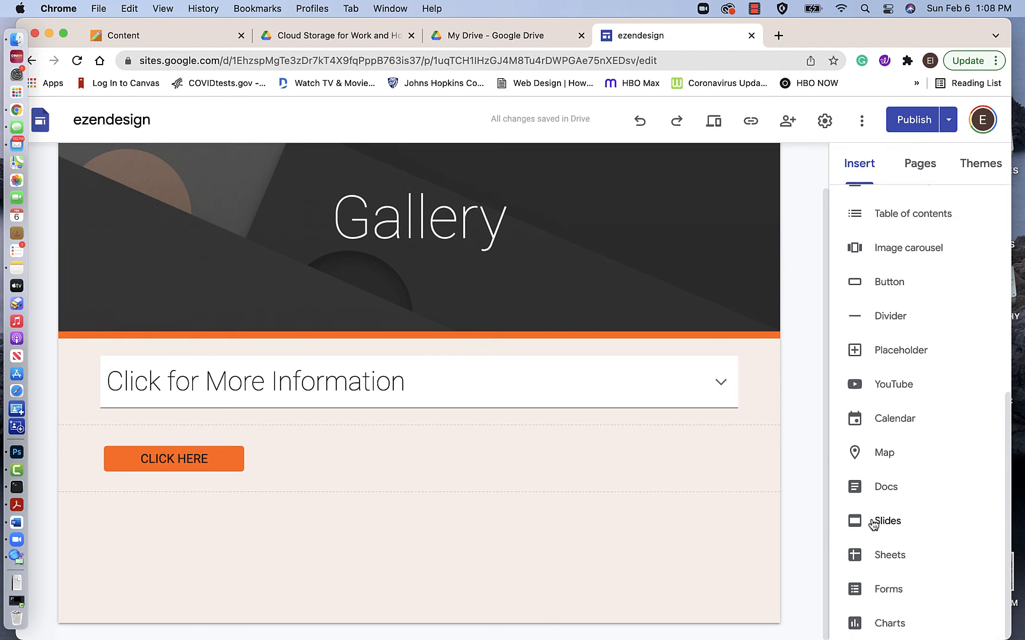
pyautogui.click(876, 527)
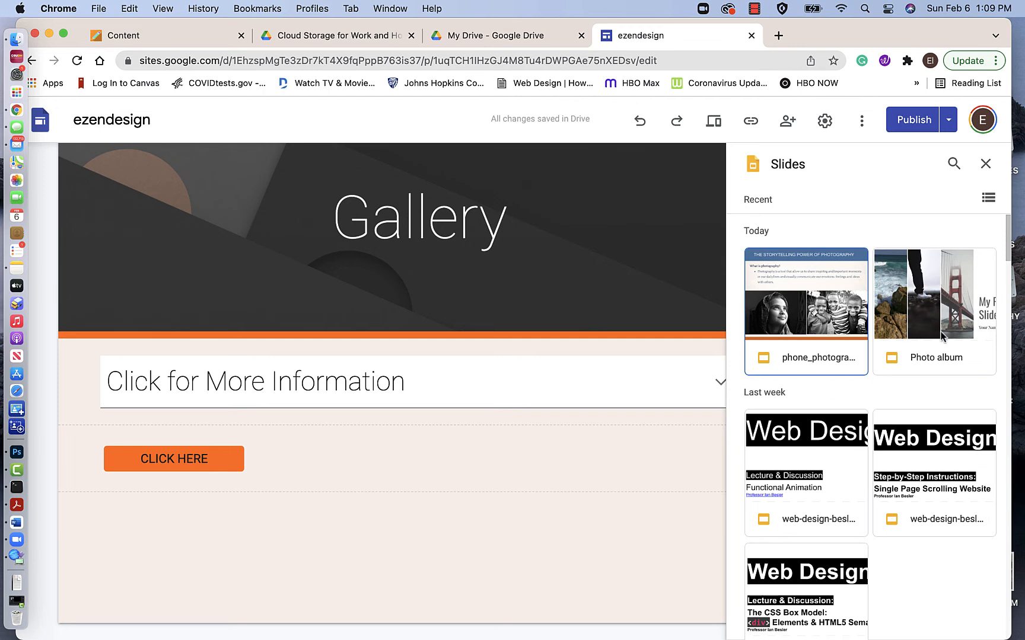
pyautogui.scroll(-10, 913, 417)
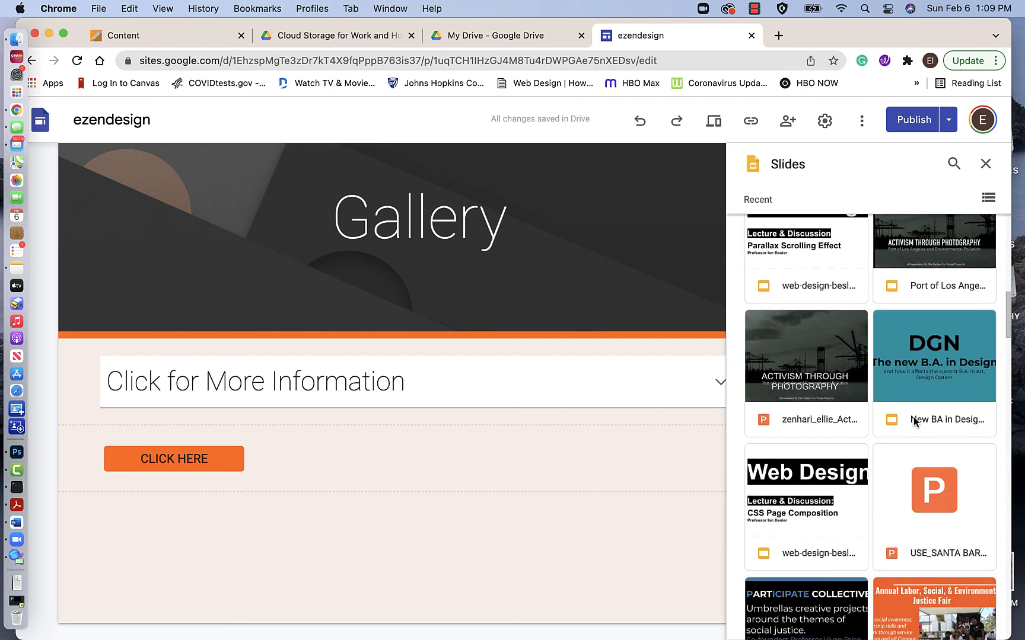
pyautogui.scroll(-1, 913, 420)
pyautogui.scroll(10, 913, 421)
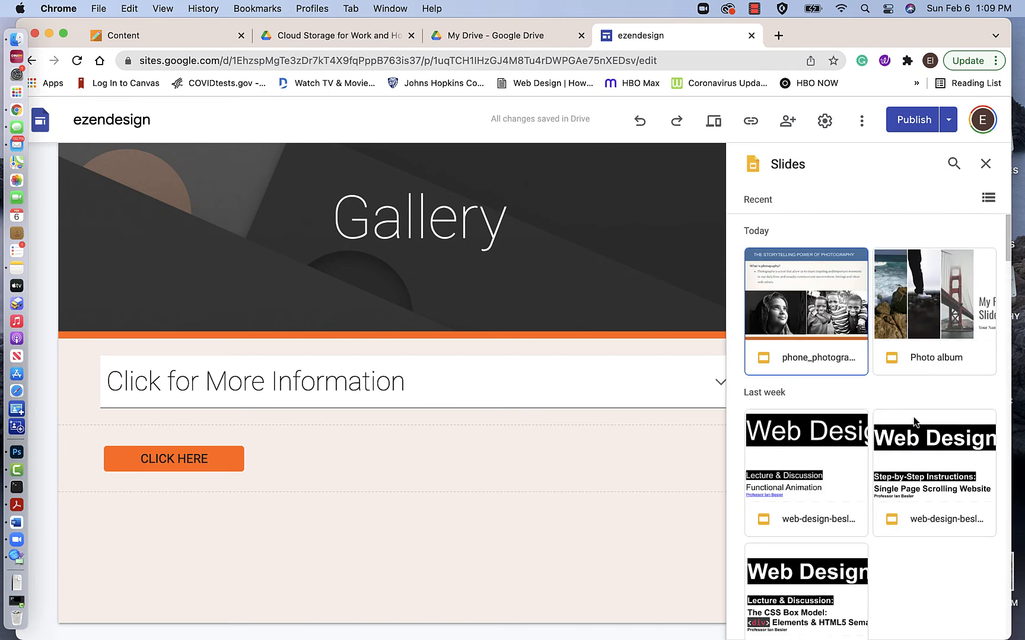
pyautogui.click(937, 343)
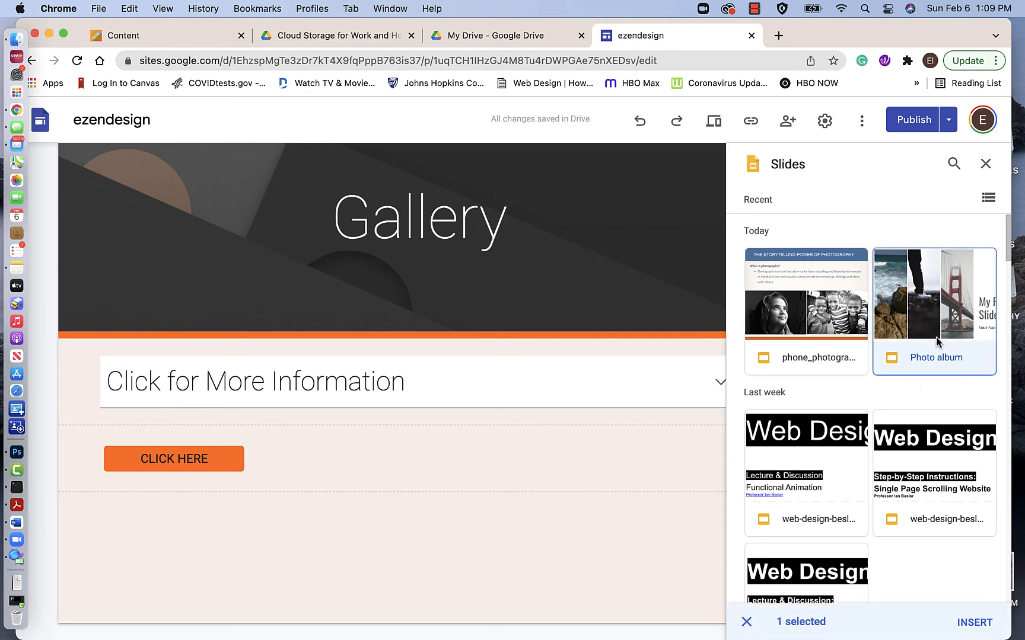
pyautogui.doubleClick(937, 341)
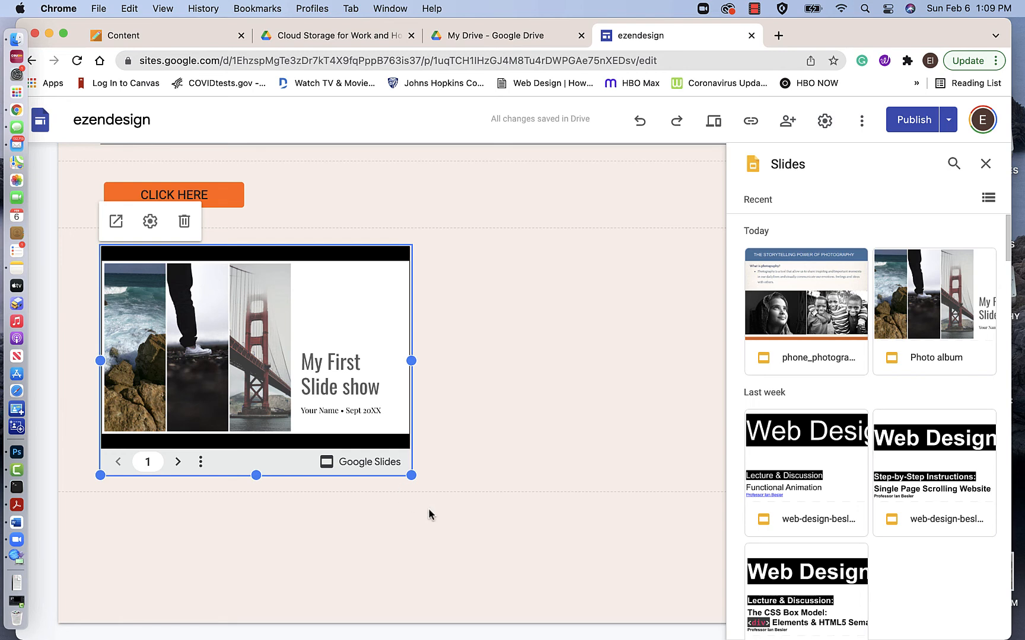
# Step: Enlarge the embedded slideshow proportionally to nearly the full content width of the About page
pyautogui.moveTo(411, 475); pyautogui.dragTo(686, 551)
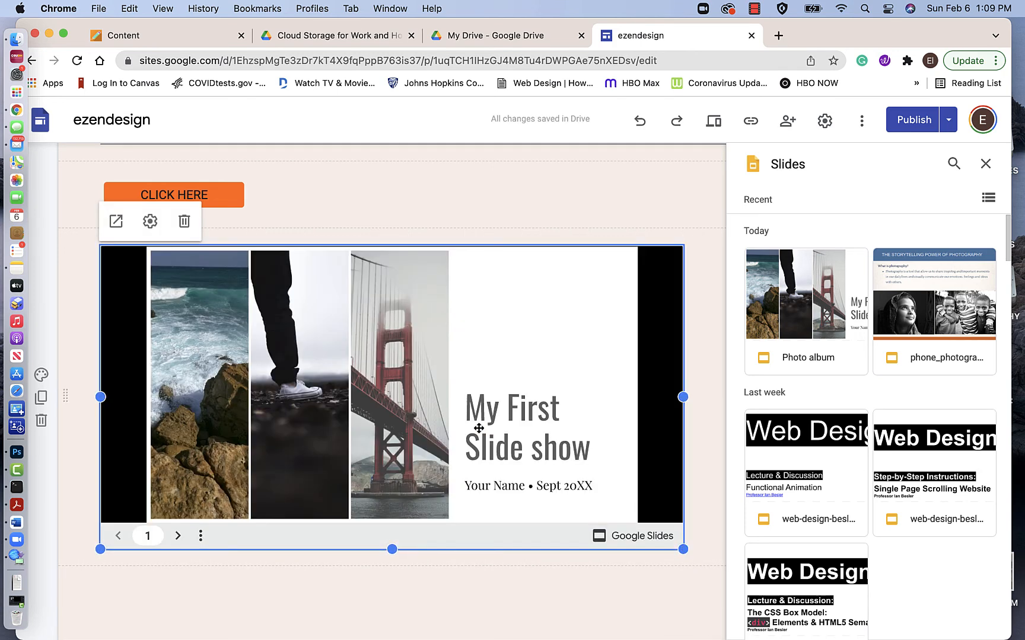
pyautogui.scroll(-1, 478, 428)
pyautogui.scroll(-2, 479, 428)
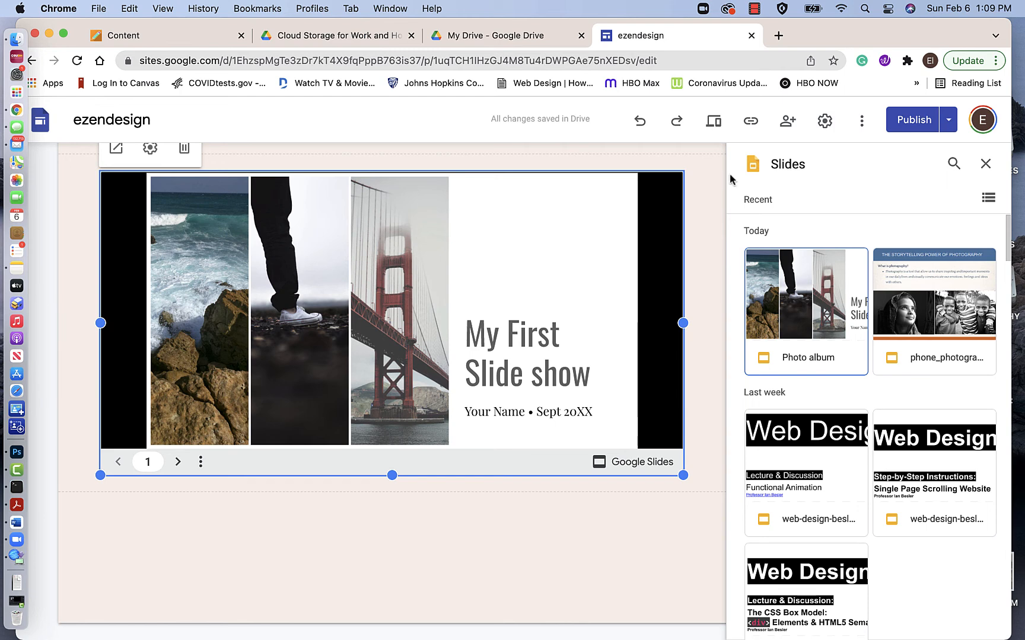
# Step: Preview the About page down to the embedded slideshow and close the preview
pyautogui.click(714, 124)
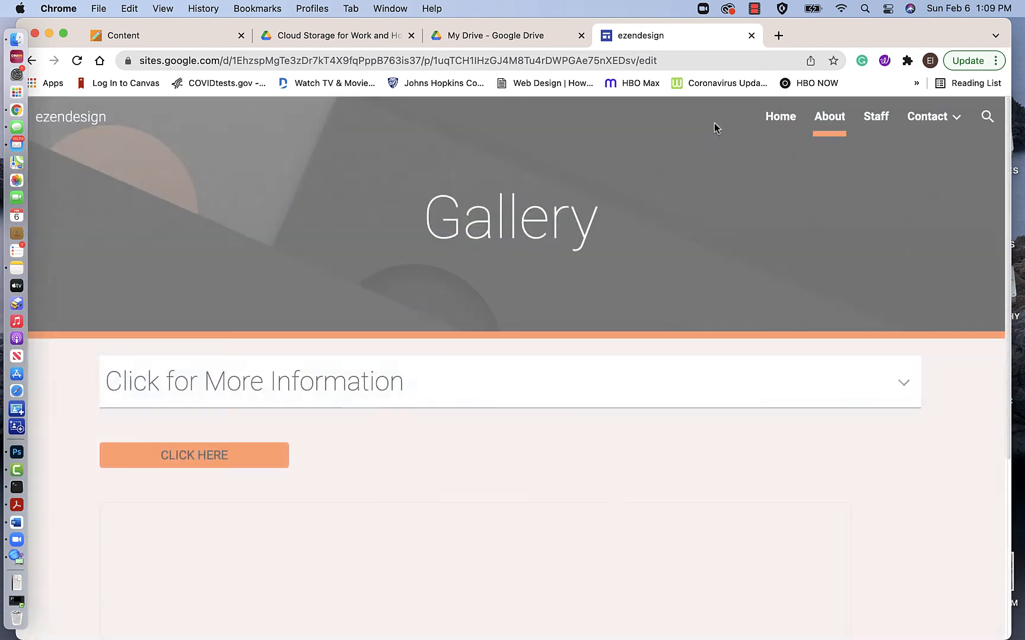
pyautogui.scroll(-5, 522, 409)
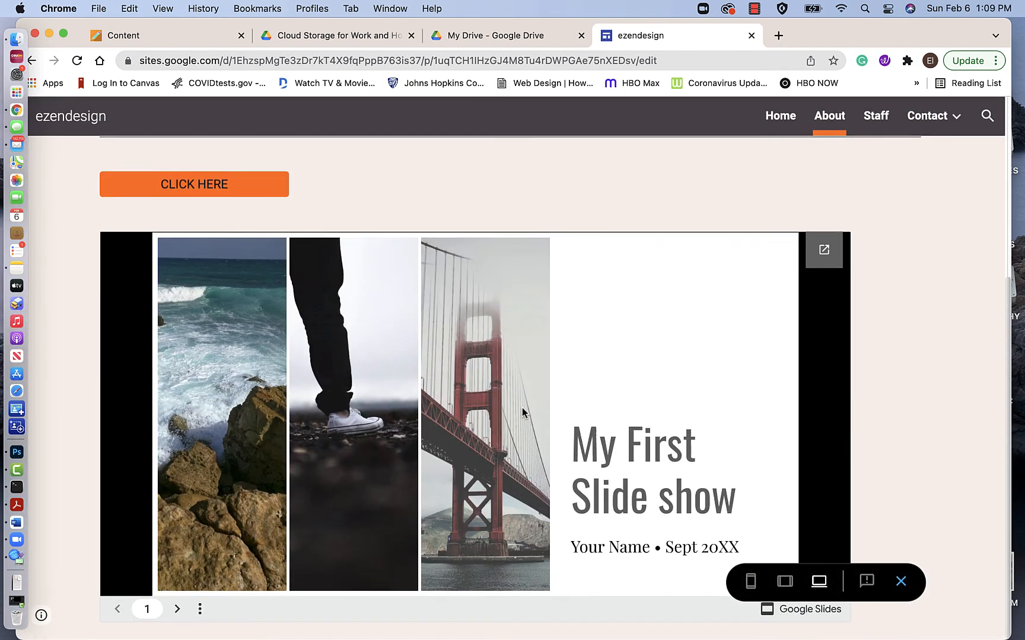
pyautogui.click(901, 583)
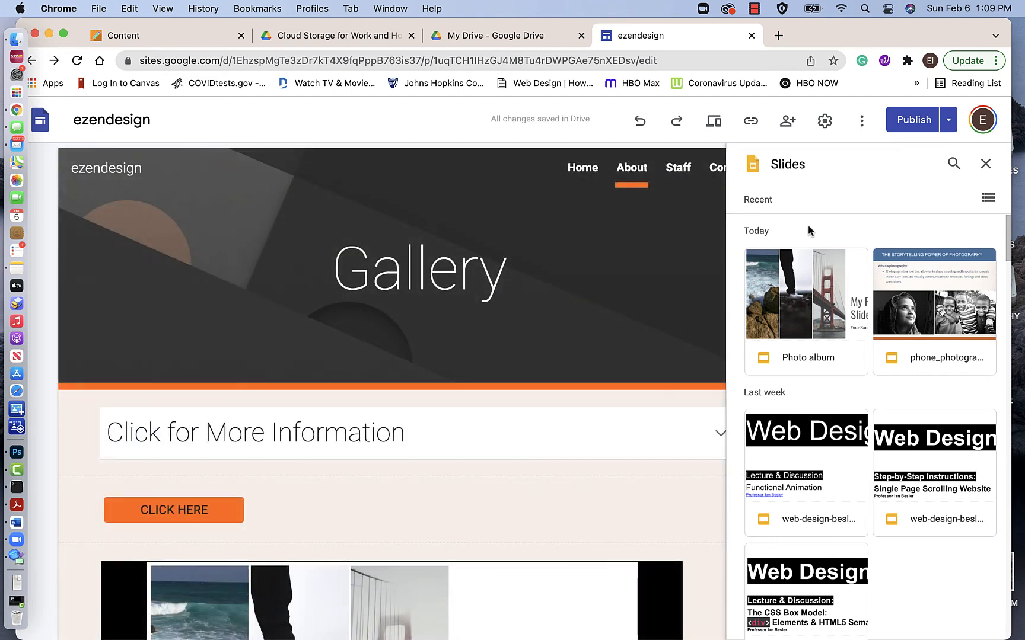
# Step: Preview the About page again and advance the embedded slideshow to slide 3
pyautogui.click(714, 122)
pyautogui.scroll(-5, 533, 379)
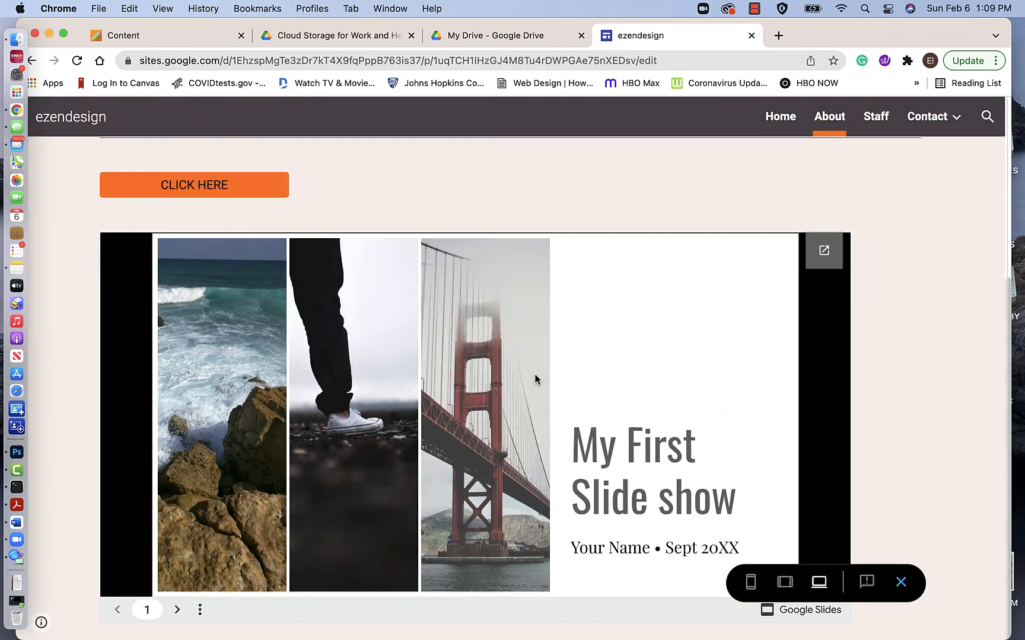
pyautogui.scroll(-1, 602, 378)
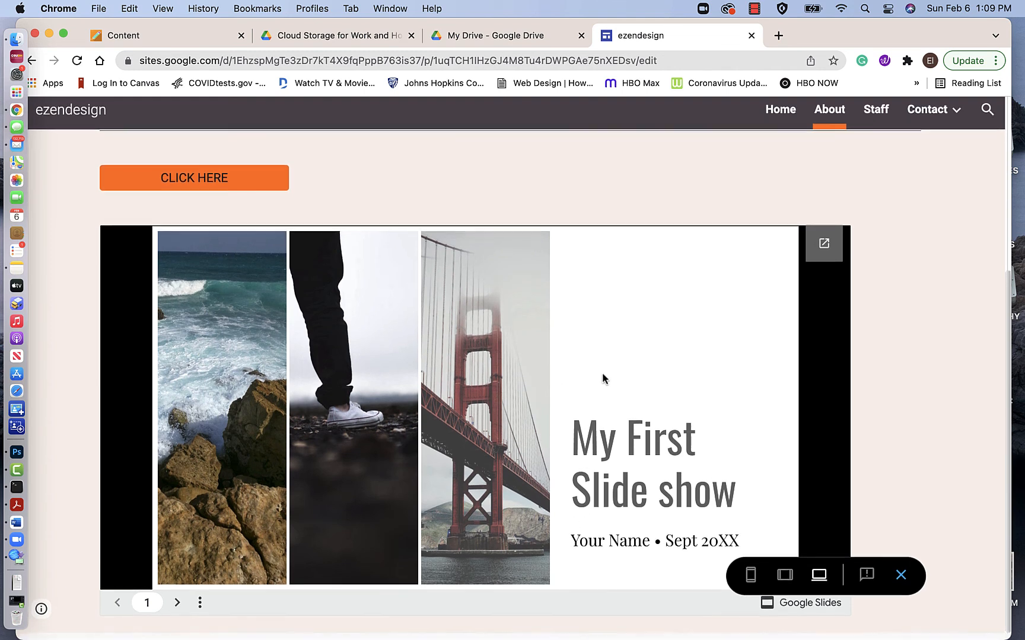
pyautogui.scroll(1, 602, 378)
pyautogui.click(176, 610)
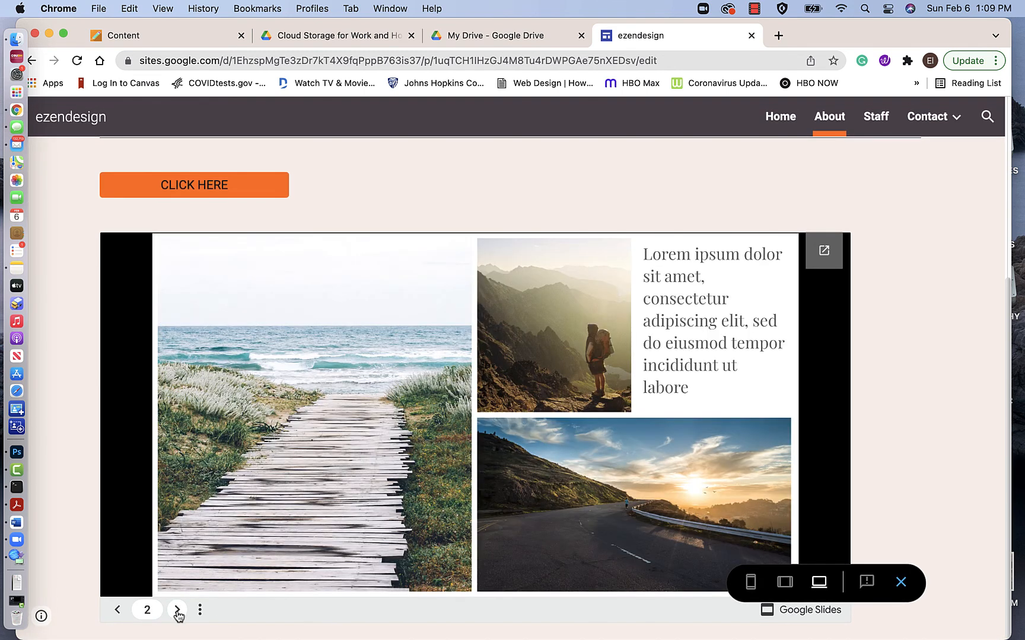
pyautogui.click(176, 611)
# Step: Show the embedded slideshow in full screen, go through it to slide 10 and exit full screen
pyautogui.click(200, 610)
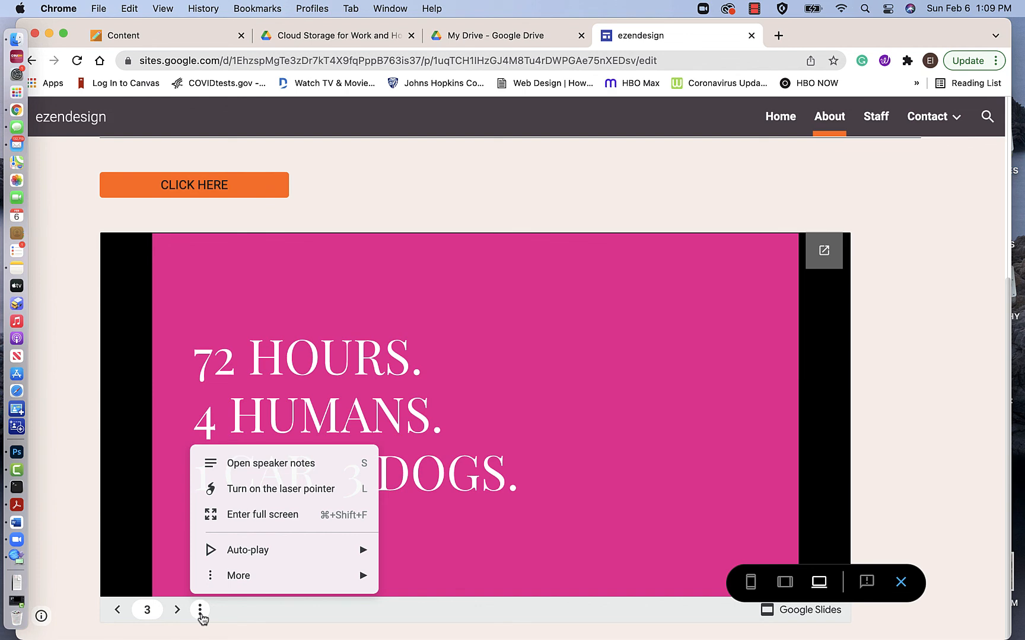
pyautogui.click(255, 517)
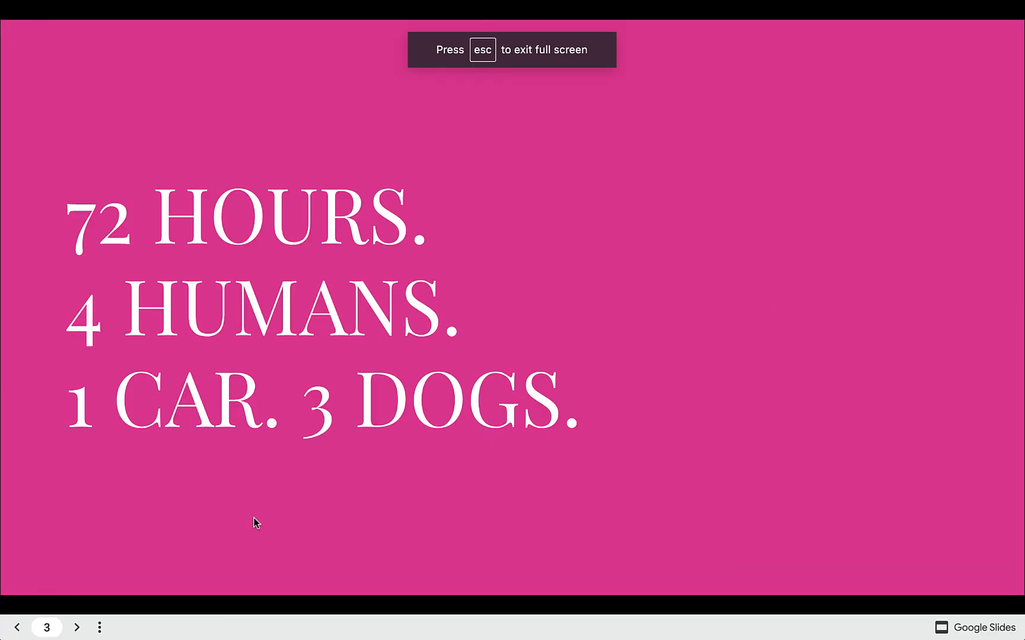
pyautogui.click(255, 522)
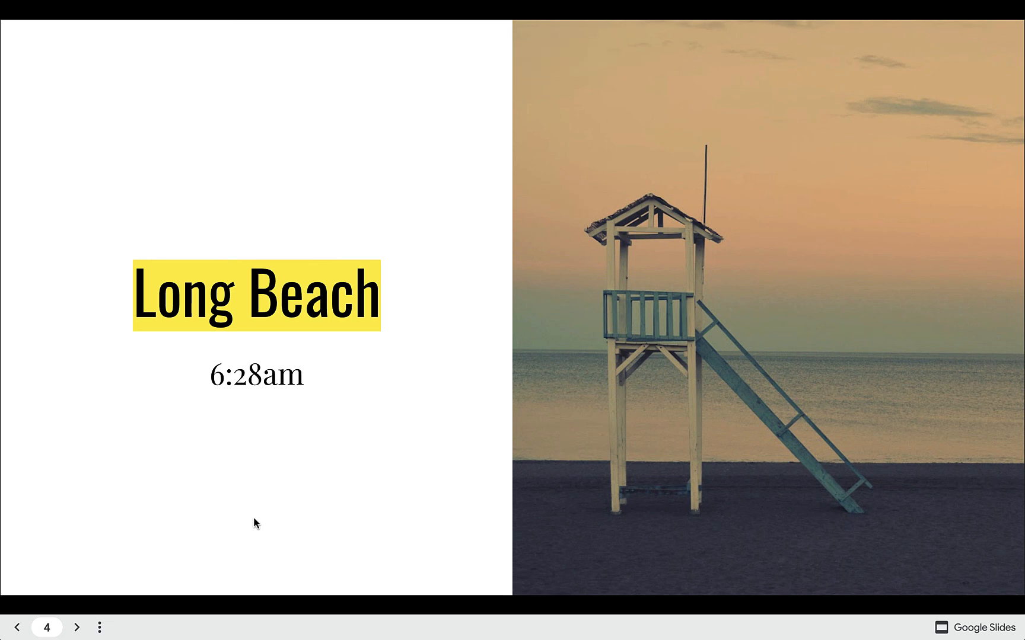
pyautogui.click(253, 522)
pyautogui.press('Right')
pyautogui.press('Right')
pyautogui.press('Right')
pyautogui.press('Right')
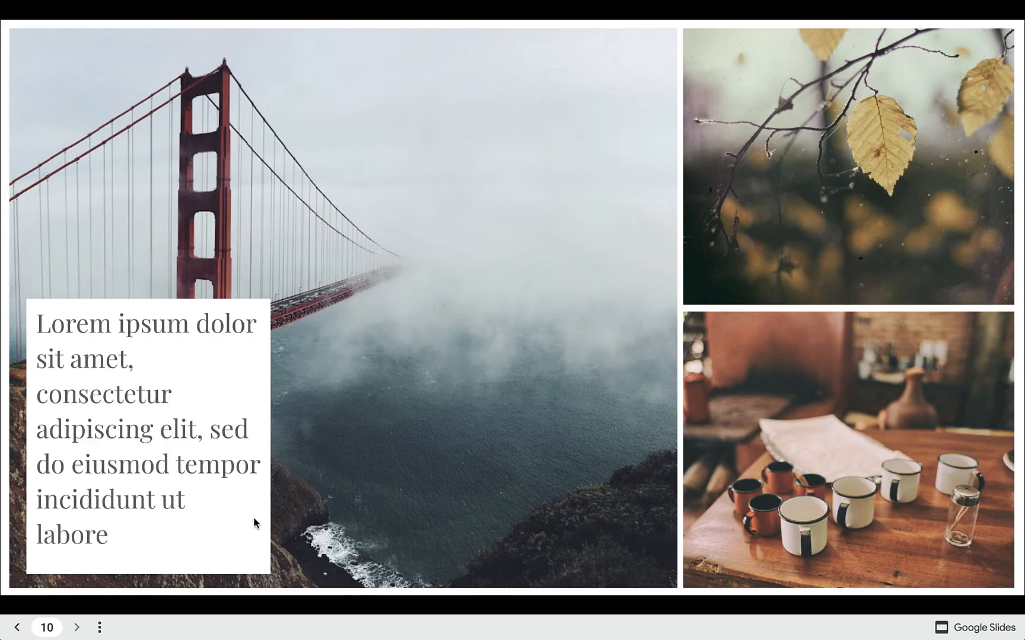
pyautogui.press('Escape')
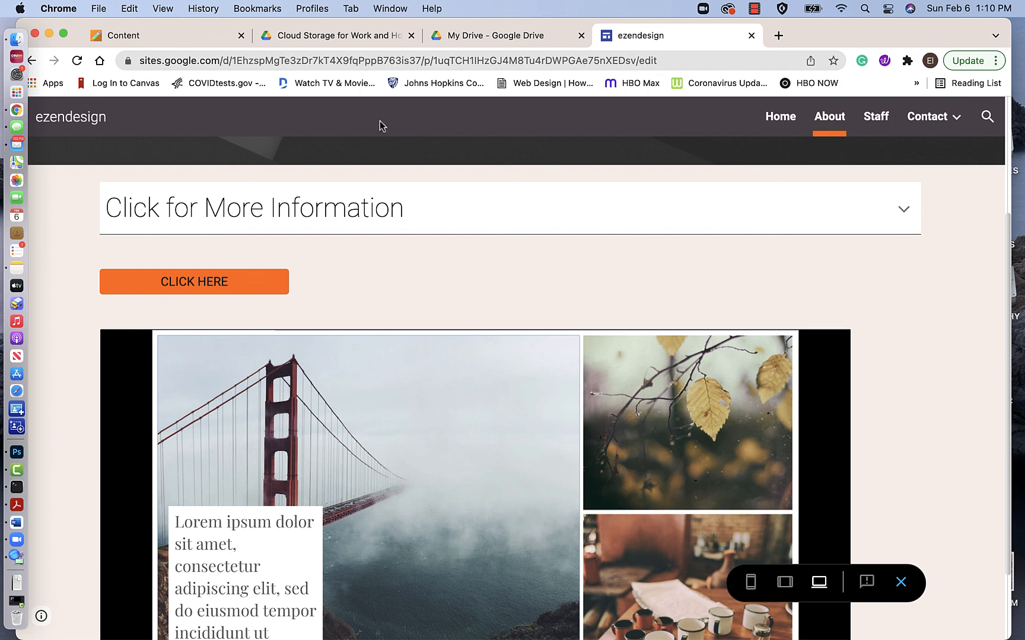
# Step: Close the previewed site, reopen "ezendesign" from Google Drive and look over its Home page down to the image carousel
pyautogui.click(752, 36)
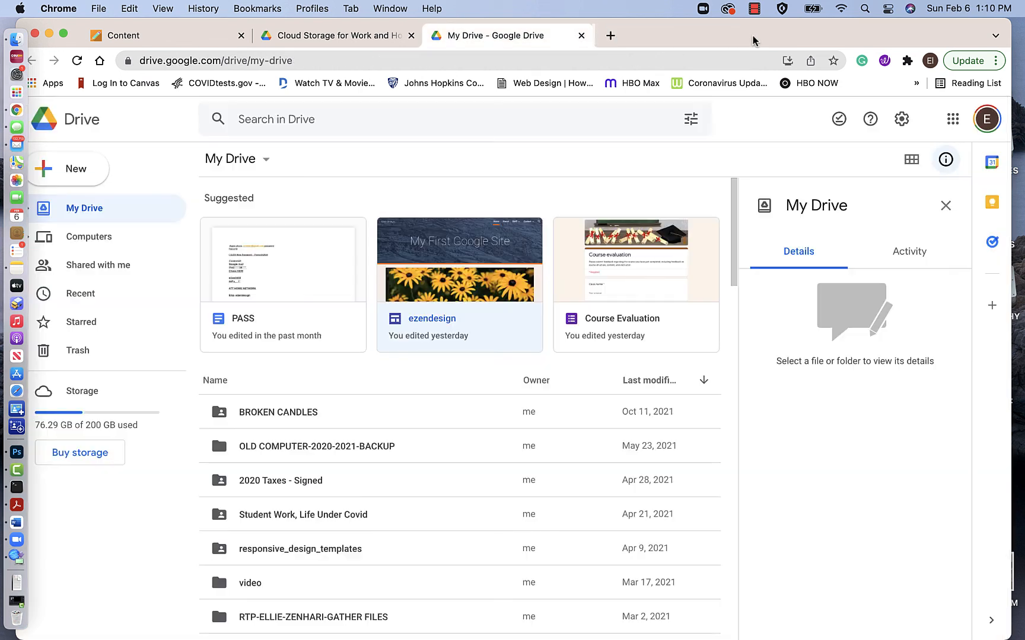
pyautogui.doubleClick(495, 318)
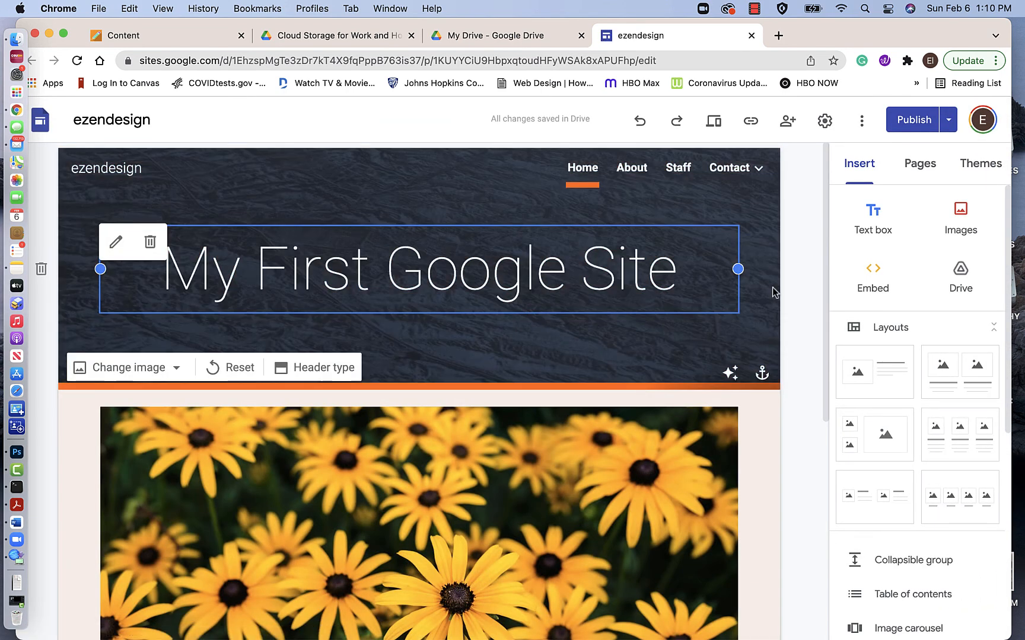
pyautogui.scroll(-6, 796, 396)
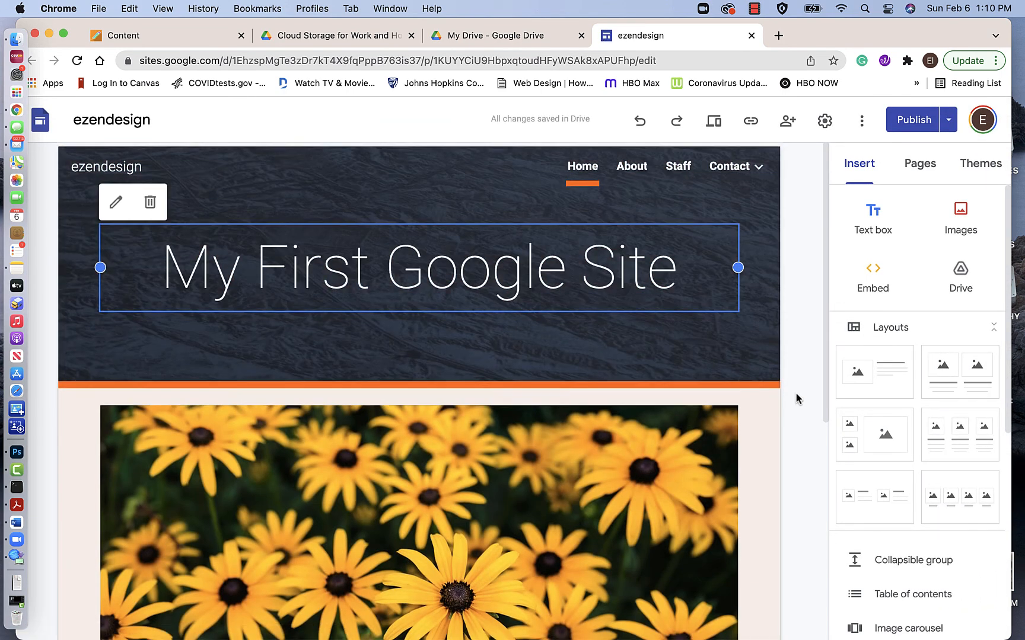
pyautogui.scroll(-1, 796, 394)
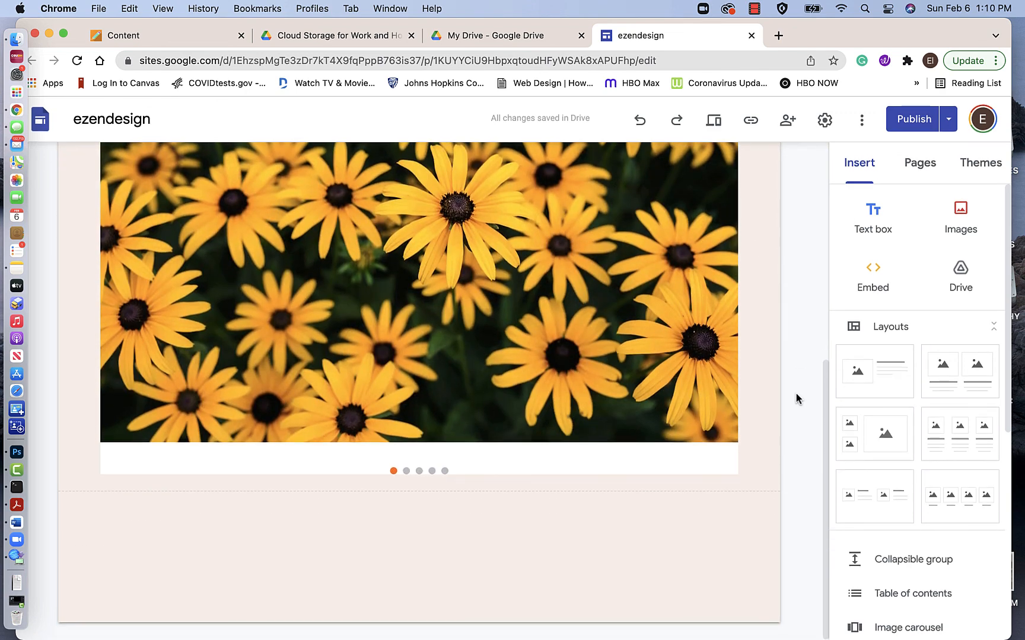